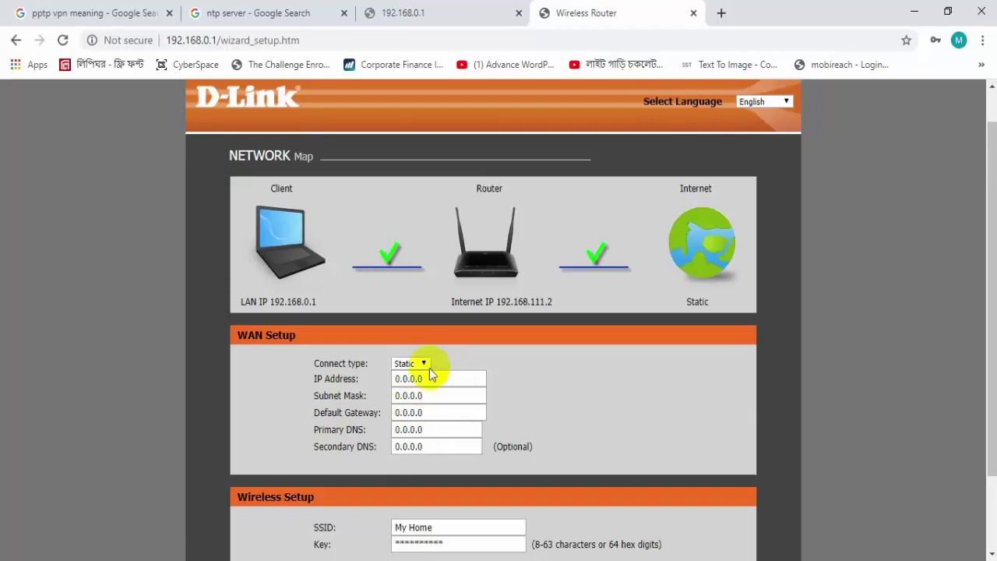
- Switch the internet connection type to PPPoE and click into its user name and password fields
{"action": "left_click", "coordinate": [425, 364]}
{"action": "left_click", "coordinate": [413, 375]}
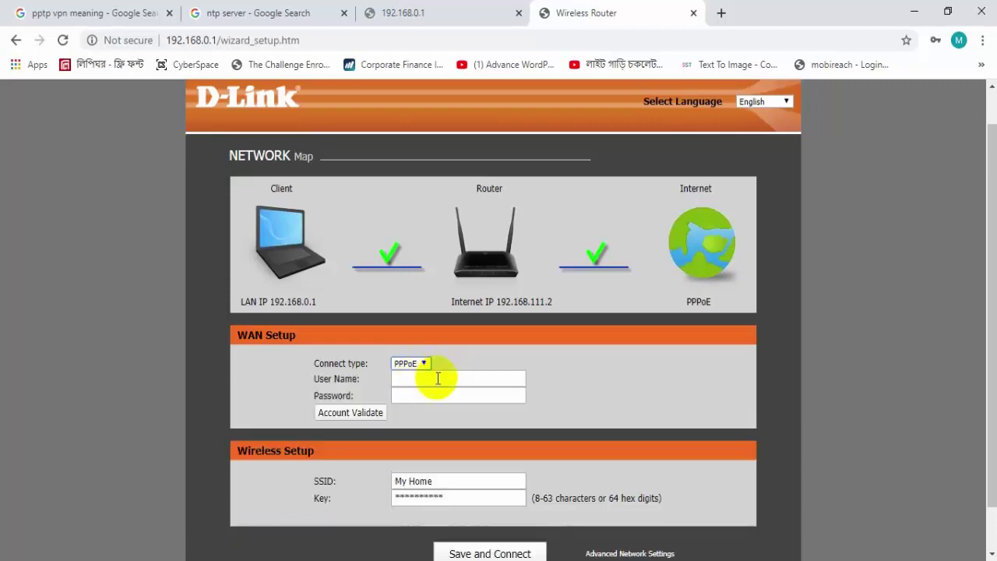
{"action": "left_click", "coordinate": [404, 379]}
{"action": "left_click", "coordinate": [405, 395]}
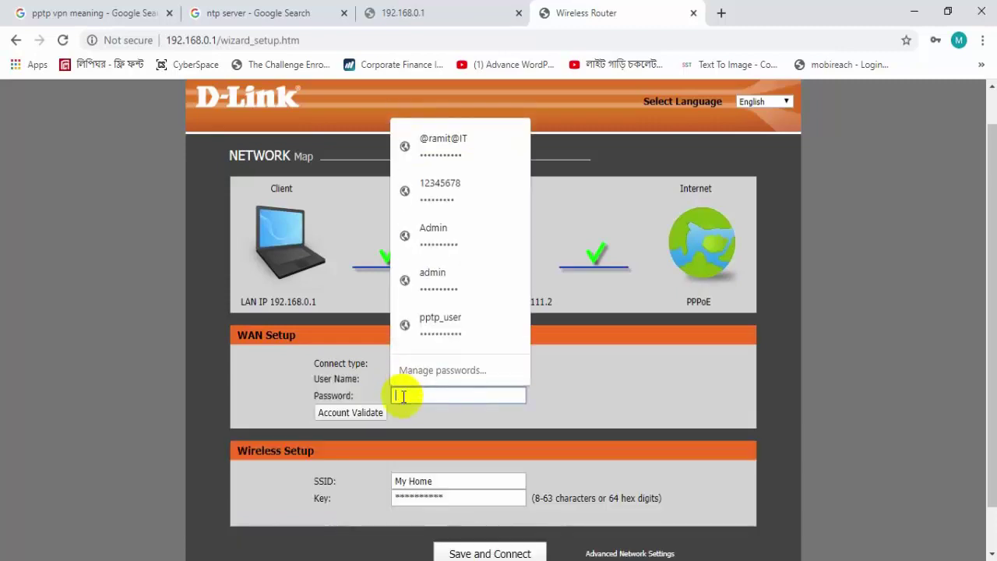
{"action": "left_click", "coordinate": [375, 370]}
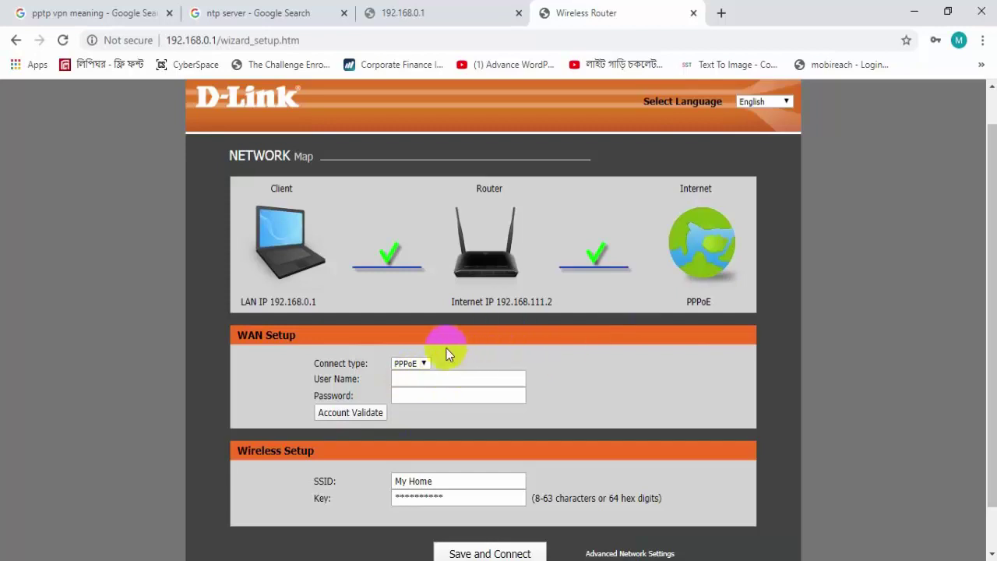
- Change the connection type to DHCP and save the wizard settings
{"action": "left_click", "coordinate": [412, 363]}
{"action": "left_click", "coordinate": [403, 386]}
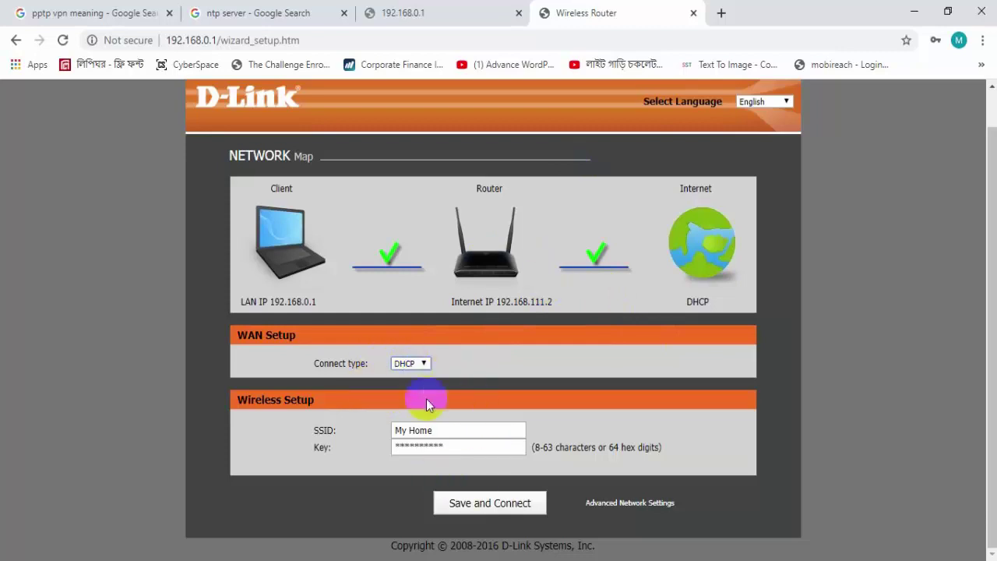
{"action": "left_click", "coordinate": [476, 503]}
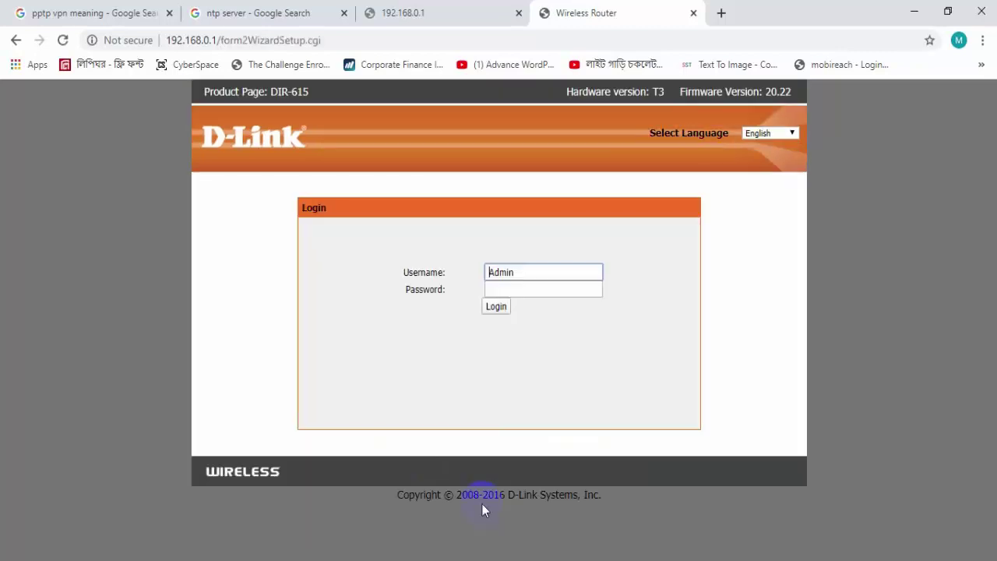
- Enter the router admin password, log in, and decline Chrome's password update prompt
{"action": "left_click", "coordinate": [528, 288]}
{"action": "left_click", "coordinate": [472, 222]}
{"action": "left_click", "coordinate": [531, 289]}
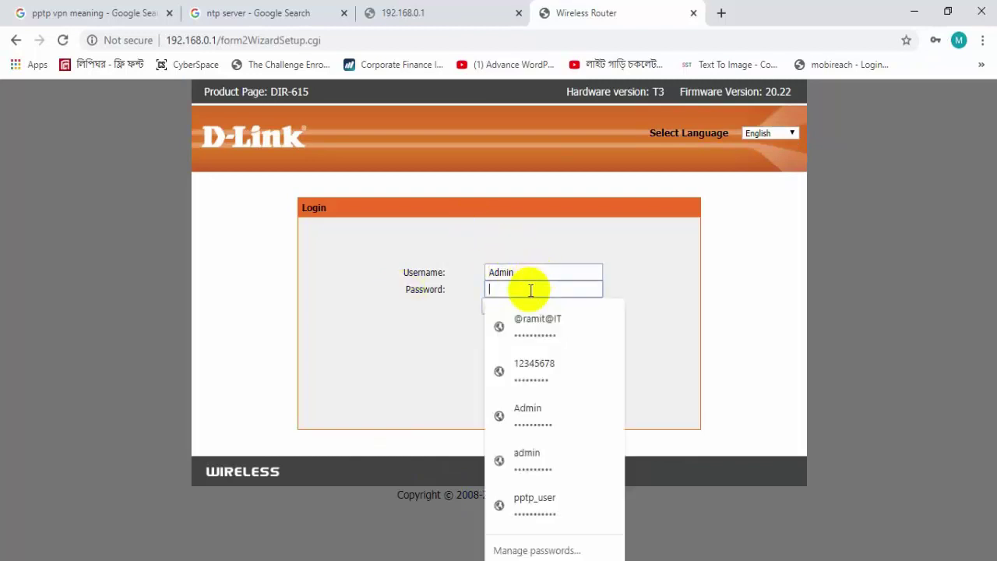
{"action": "left_click", "coordinate": [529, 240]}
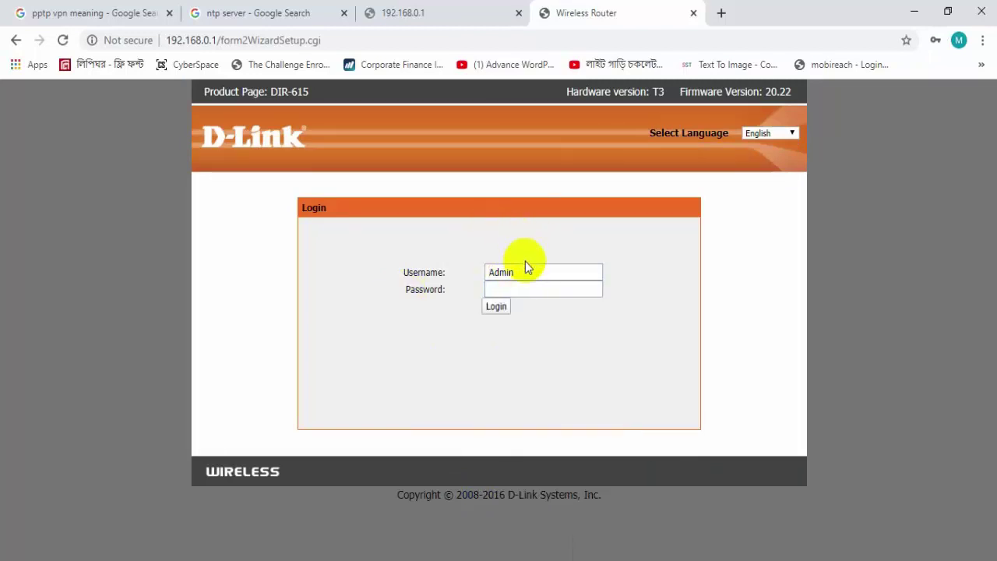
{"action": "left_click", "coordinate": [524, 266]}
{"action": "left_click", "coordinate": [422, 256]}
{"action": "left_click", "coordinate": [495, 290]}
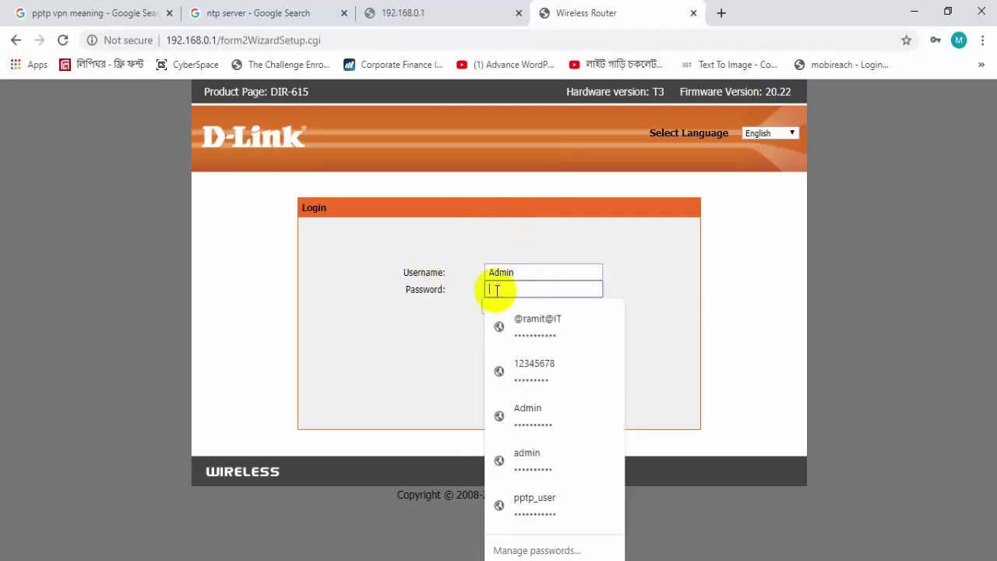
{"action": "left_click", "coordinate": [451, 309]}
{"action": "left_click", "coordinate": [496, 307]}
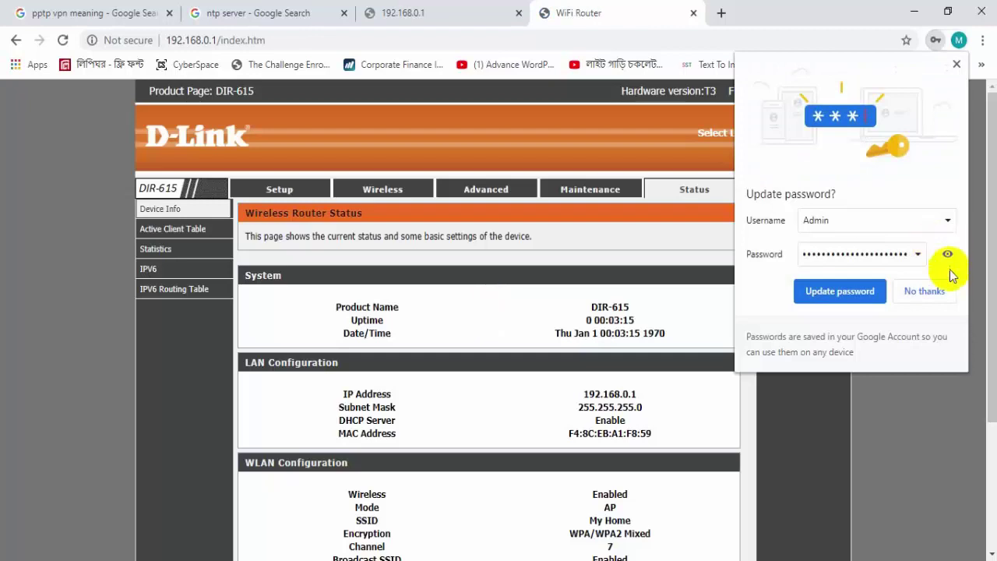
{"action": "left_click", "coordinate": [956, 64]}
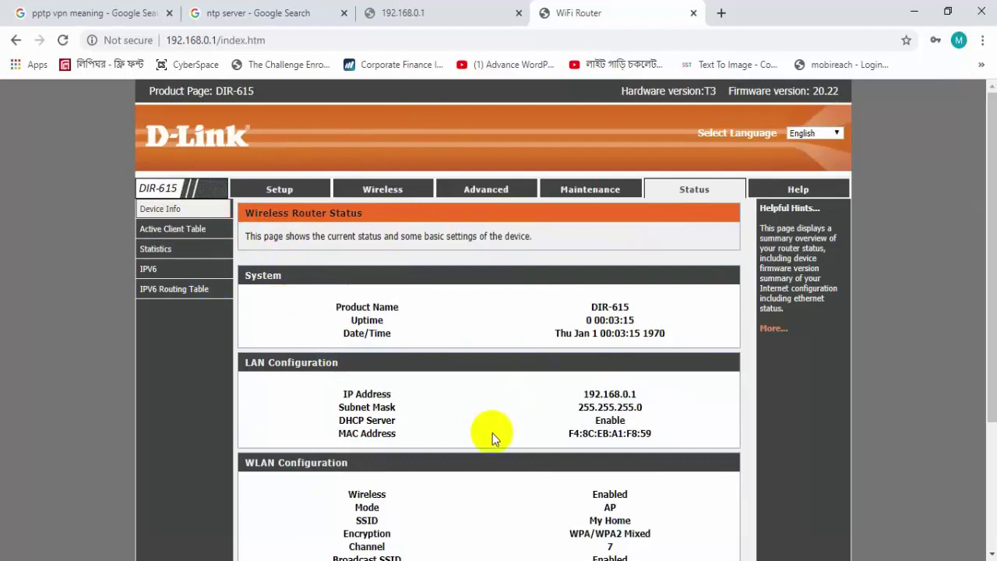
- Go to Setup > Internet Setup and scroll to the DHCP Client WAN settings with MTU 1500
{"action": "left_click", "coordinate": [280, 191]}
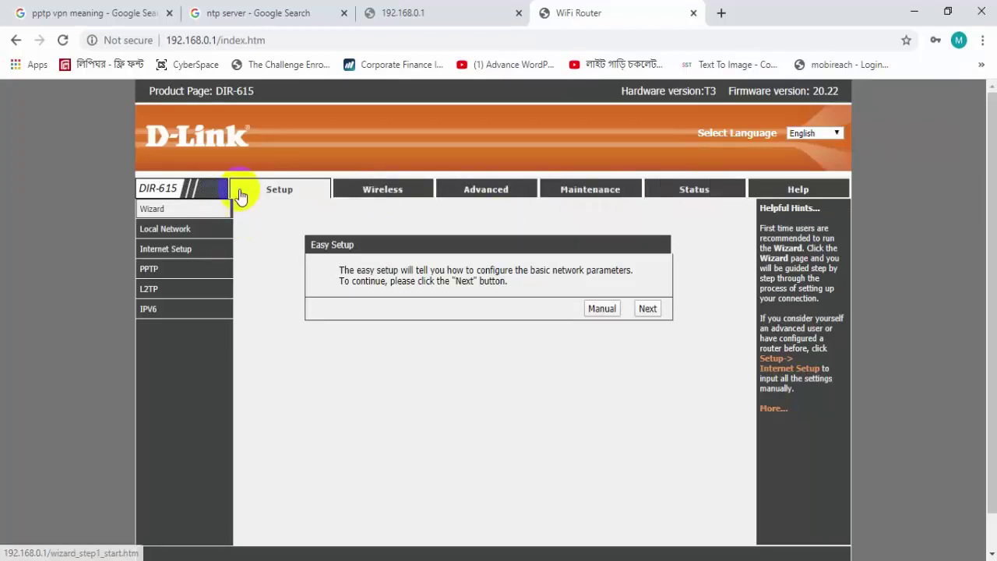
{"action": "left_click", "coordinate": [182, 229]}
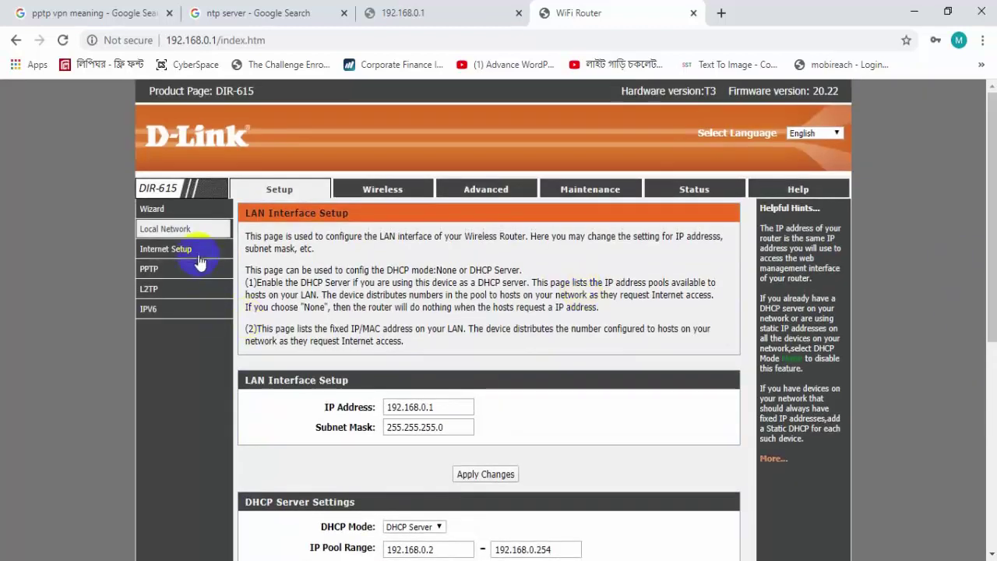
{"action": "left_click", "coordinate": [201, 257]}
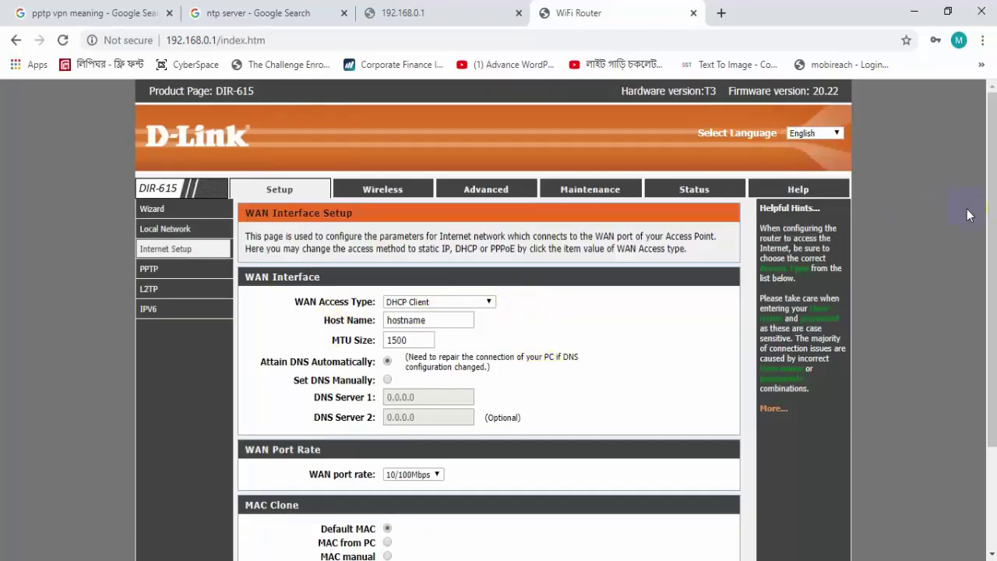
{"action": "scroll", "coordinate": [966, 209], "scroll_direction": "down", "scroll_amount": 3}
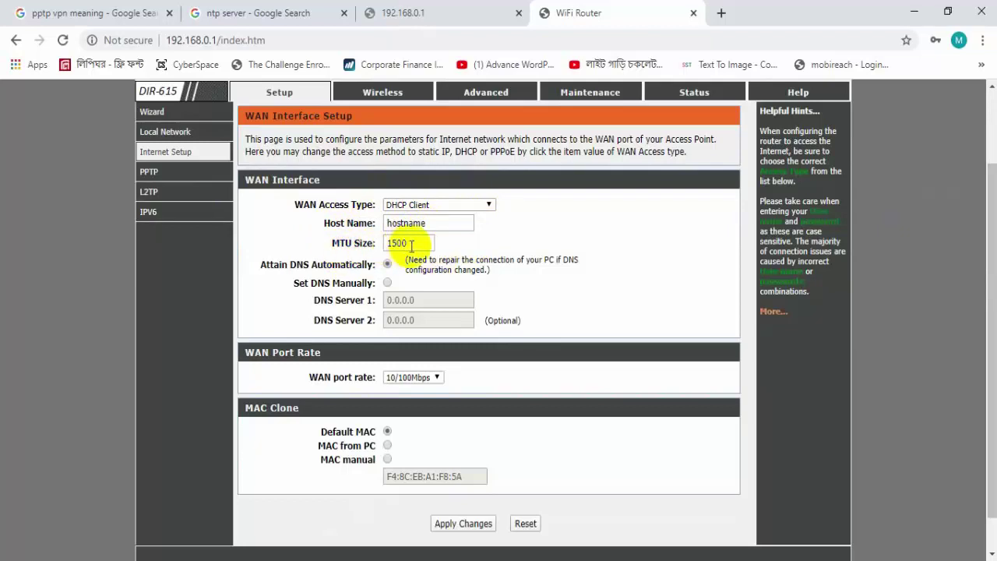
- Review the LAN IP address 192.168.0.1, subnet mask and DHCP address pool on Local Network
{"action": "left_click", "coordinate": [176, 133]}
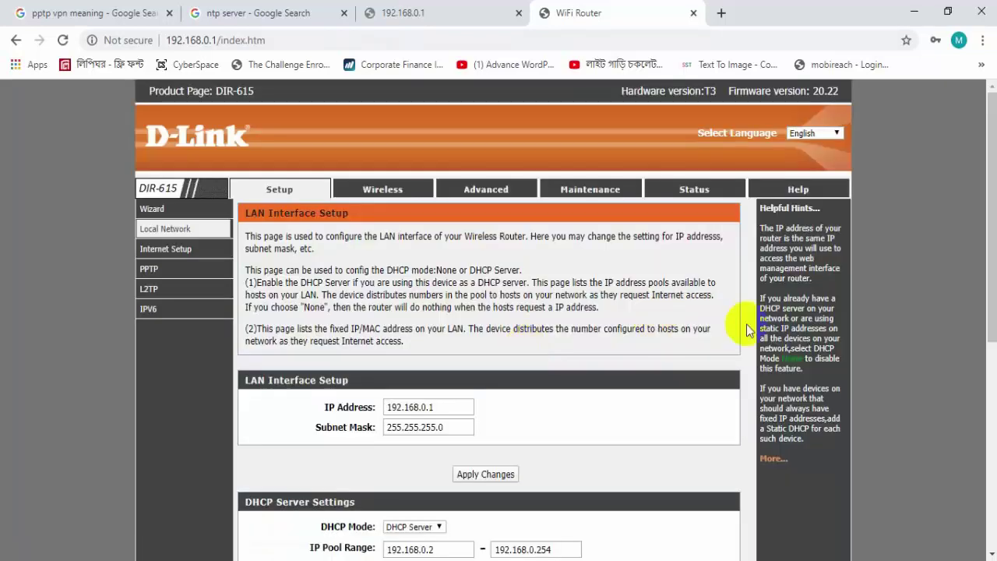
{"action": "scroll", "coordinate": [700, 327], "scroll_direction": "down", "scroll_amount": 3}
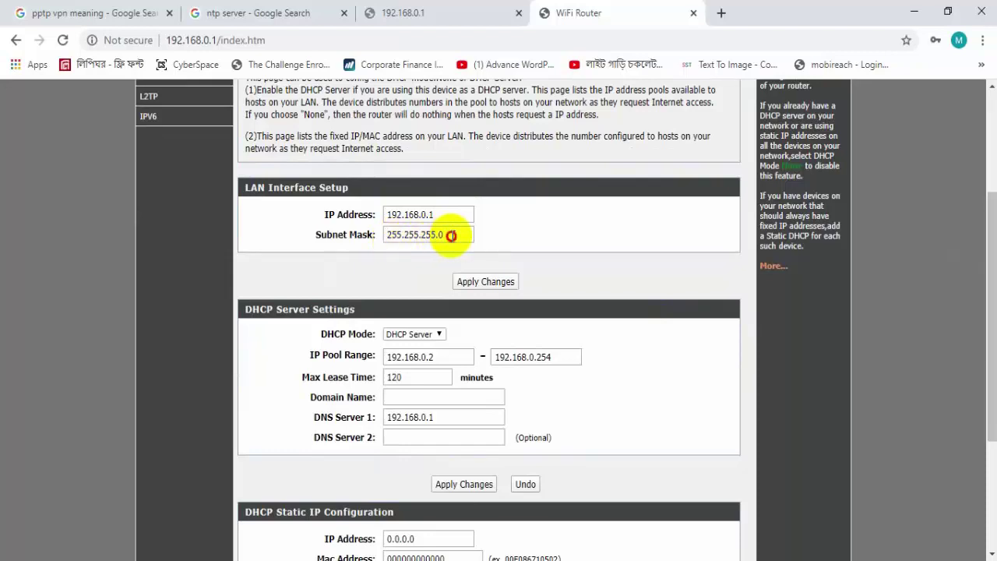
{"action": "left_click_drag", "start_coordinate": [450, 235], "coordinate": [367, 234]}
{"action": "double_click", "coordinate": [396, 214]}
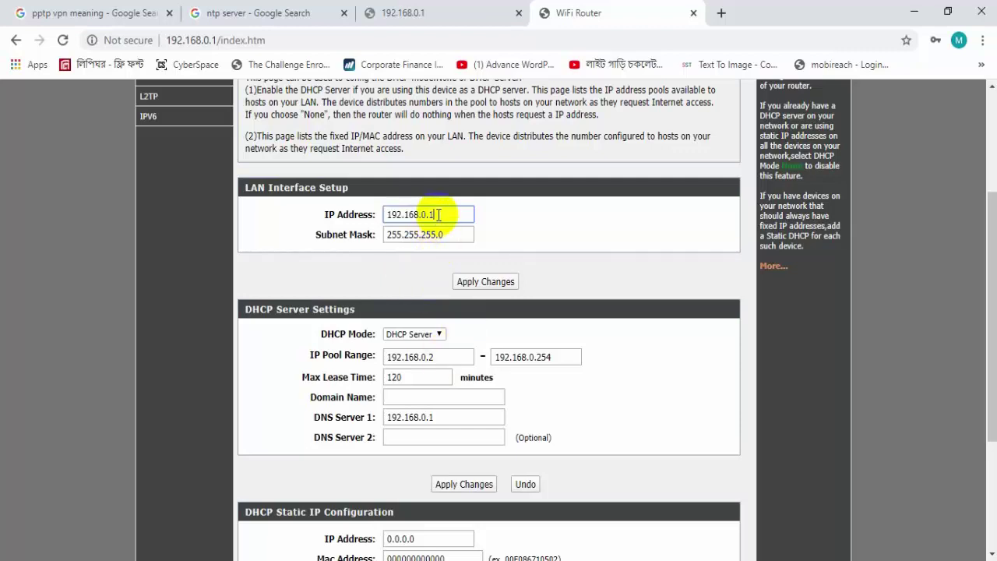
{"action": "left_click_drag", "start_coordinate": [438, 214], "coordinate": [345, 216]}
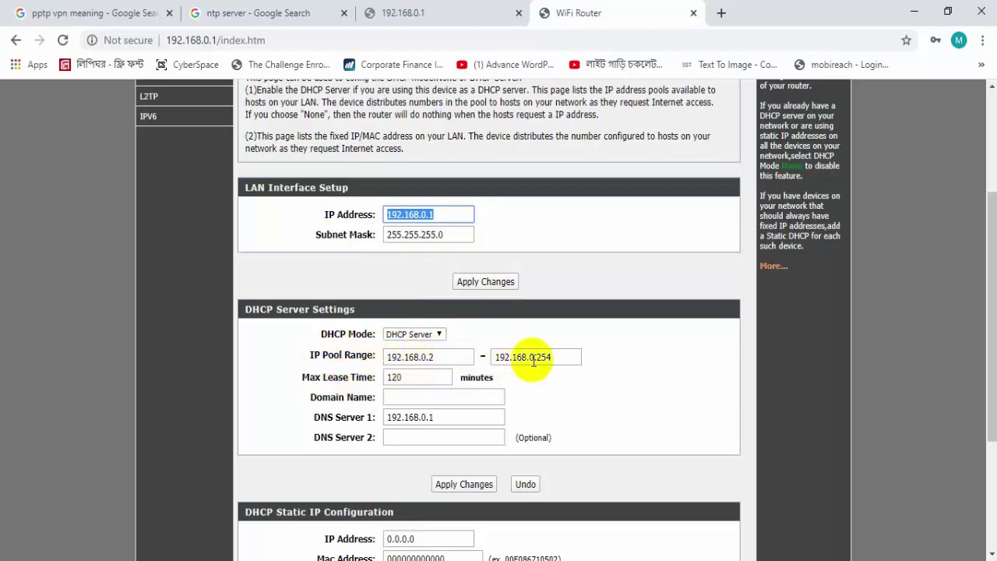
{"action": "left_click", "coordinate": [432, 357]}
{"action": "left_click", "coordinate": [572, 356]}
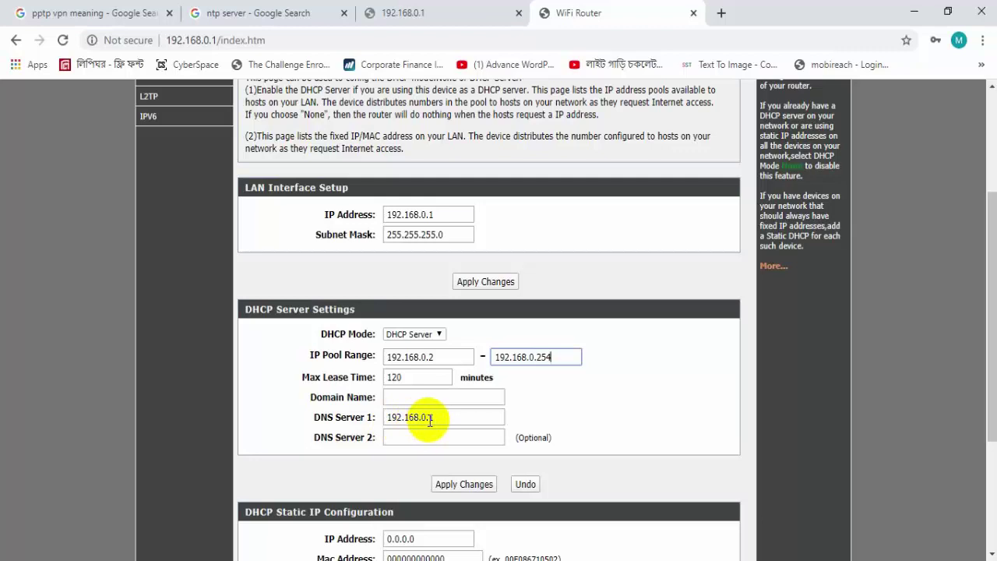
- Enter 8.8.8.8 as DNS Server 2 and apply the DHCP server changes
{"action": "left_click", "coordinate": [423, 438]}
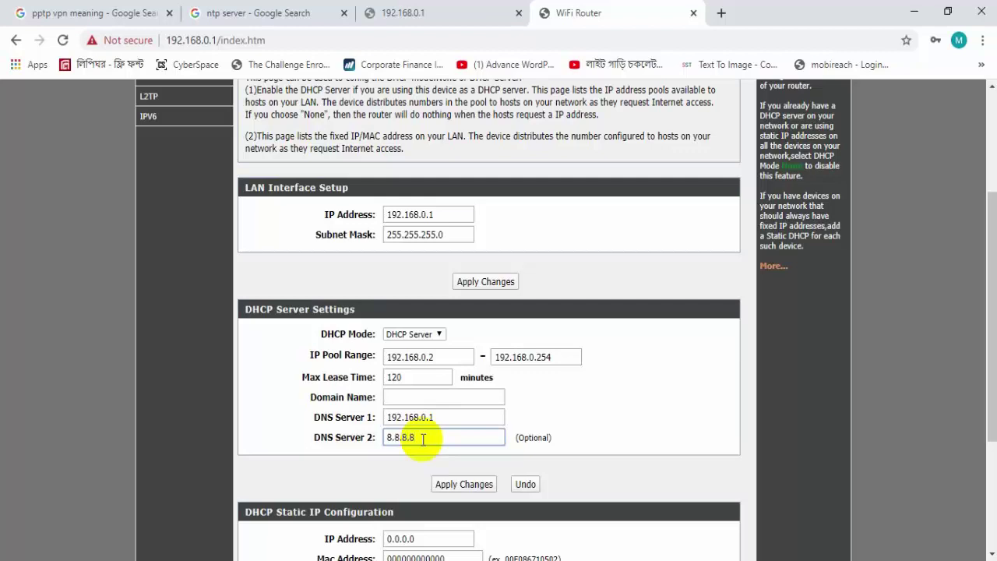
{"action": "left_click", "coordinate": [479, 490]}
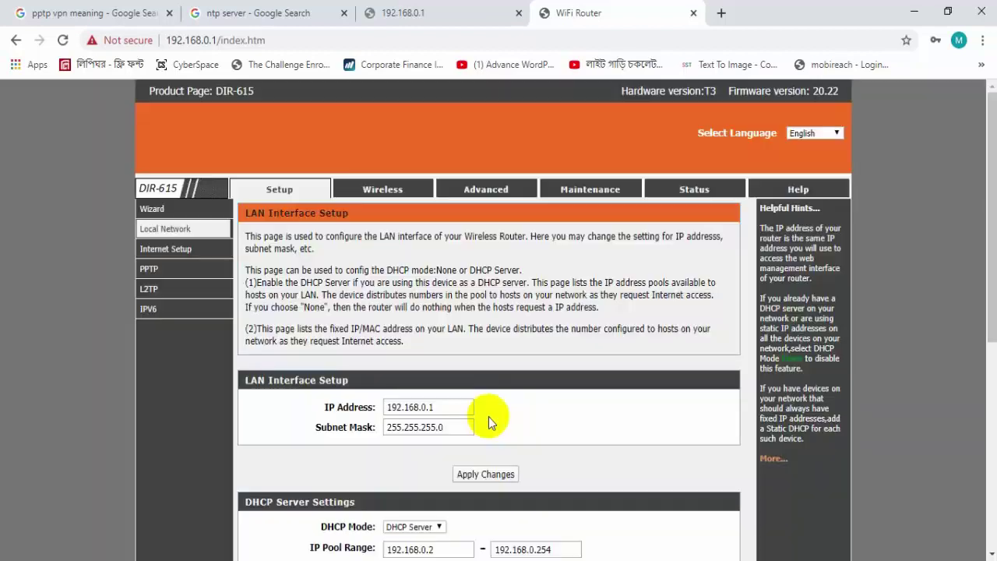
{"action": "left_click_drag", "start_coordinate": [984, 226], "coordinate": [984, 194]}
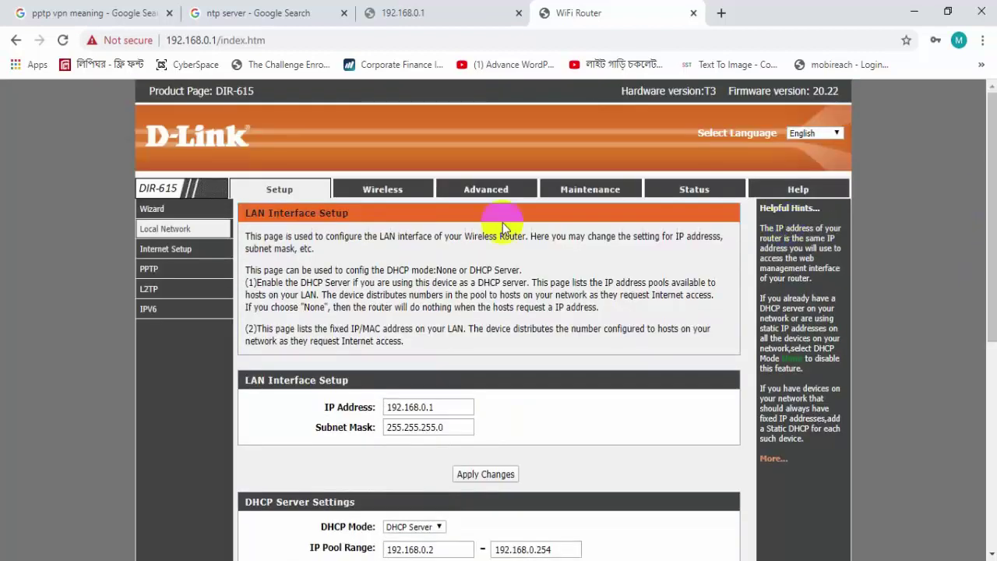
{"action": "left_click", "coordinate": [391, 191]}
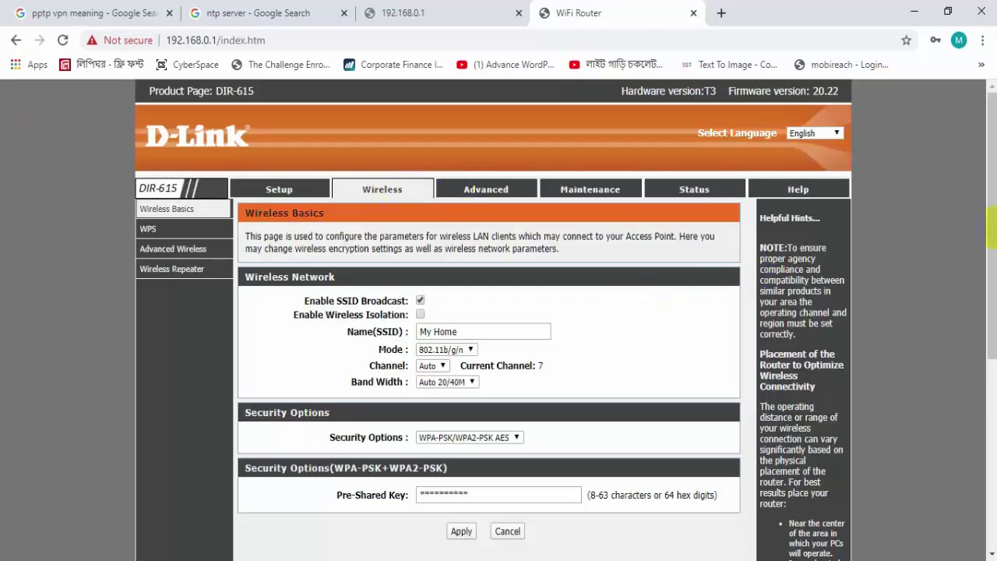
{"action": "scroll", "coordinate": [361, 172], "scroll_direction": "down", "scroll_amount": 1}
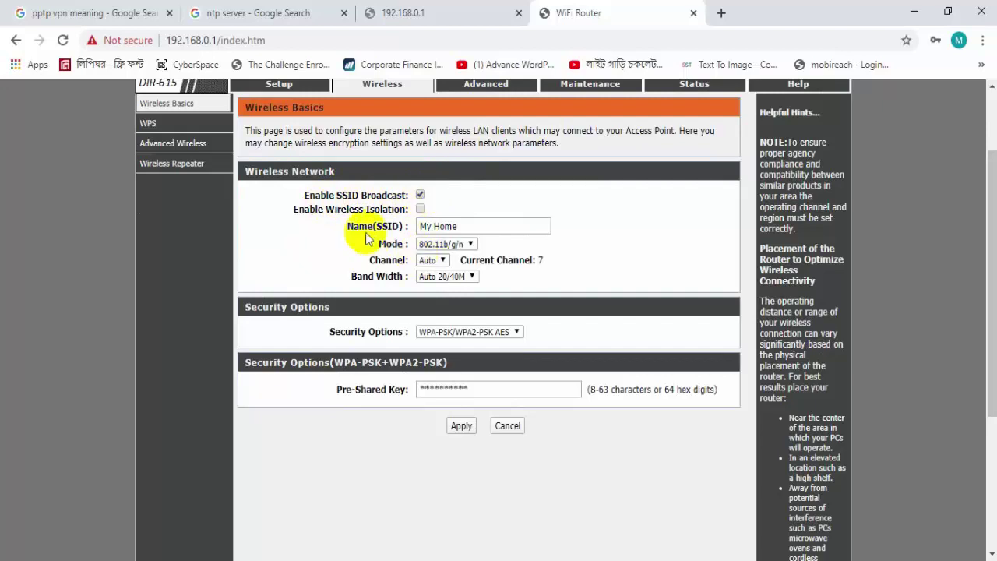
{"action": "left_click_drag", "start_coordinate": [351, 225], "coordinate": [402, 223]}
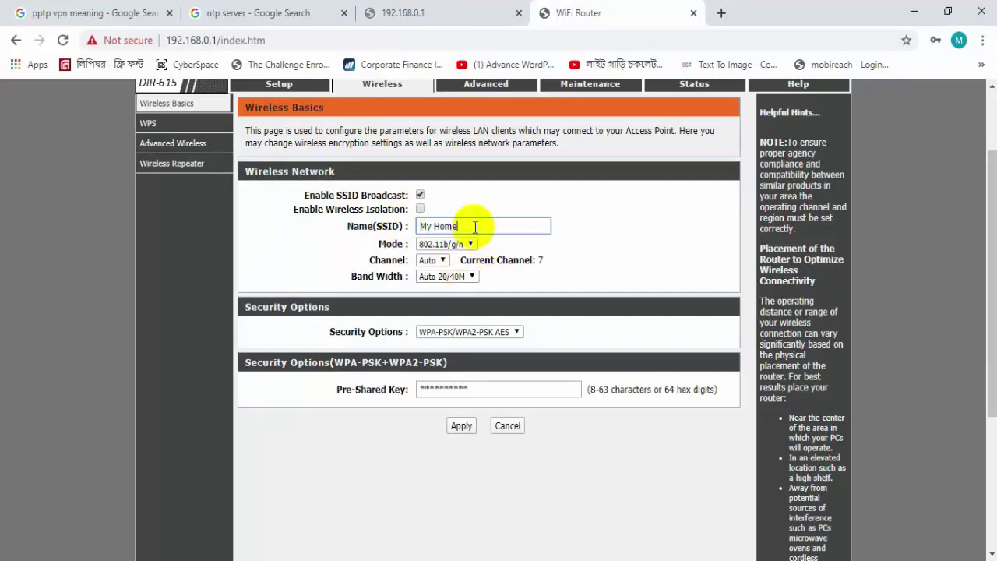
{"action": "left_click_drag", "start_coordinate": [474, 226], "coordinate": [374, 225]}
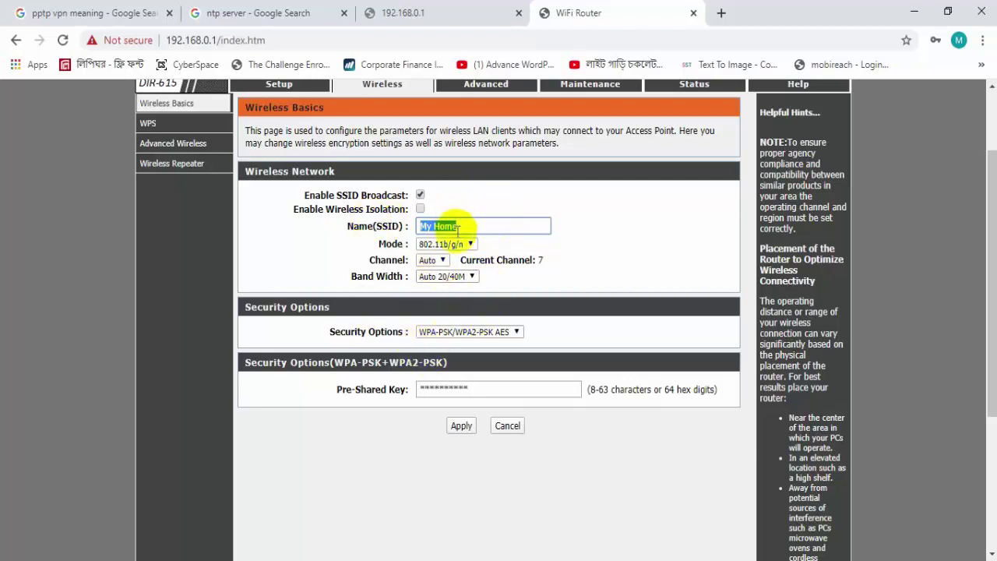
{"action": "left_click_drag", "start_coordinate": [459, 226], "coordinate": [345, 229]}
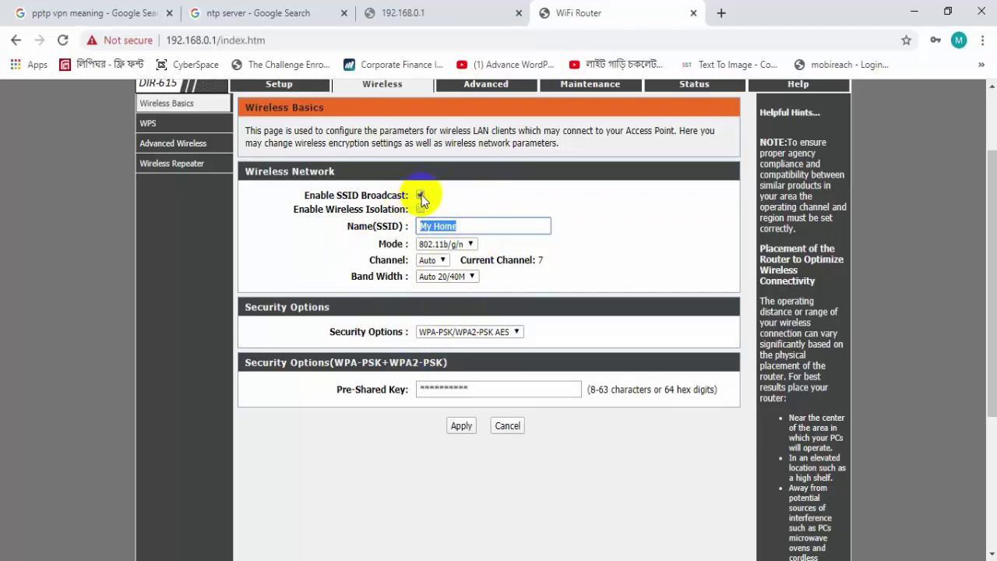
{"action": "left_click_drag", "start_coordinate": [467, 225], "coordinate": [370, 226]}
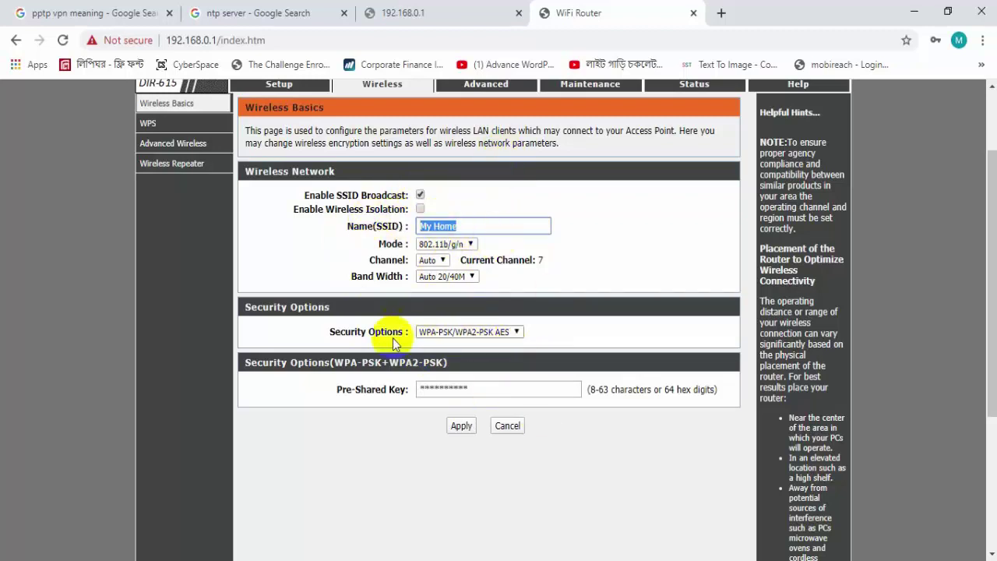
{"action": "left_click", "coordinate": [491, 335]}
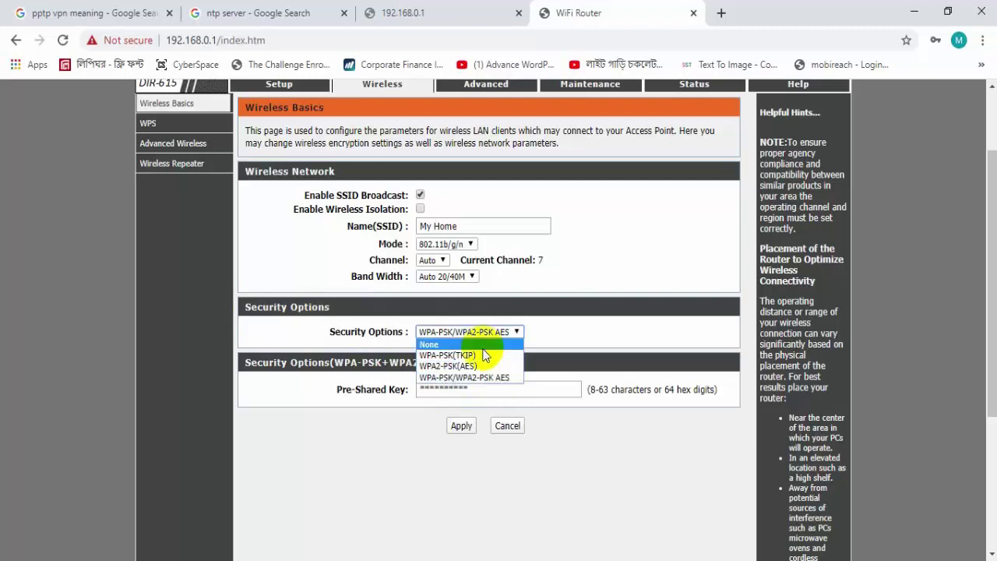
{"action": "left_click", "coordinate": [444, 335]}
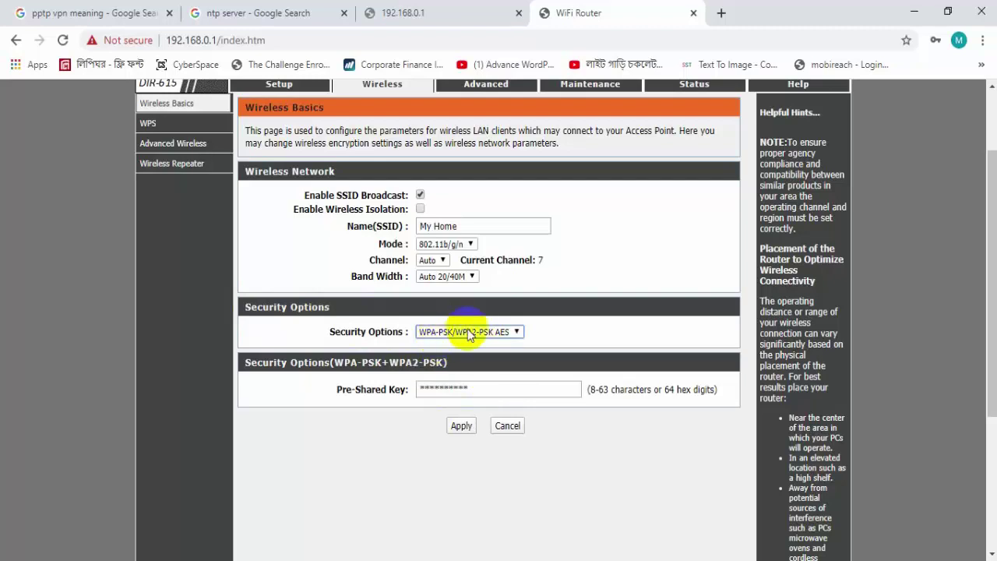
{"action": "left_click", "coordinate": [469, 334]}
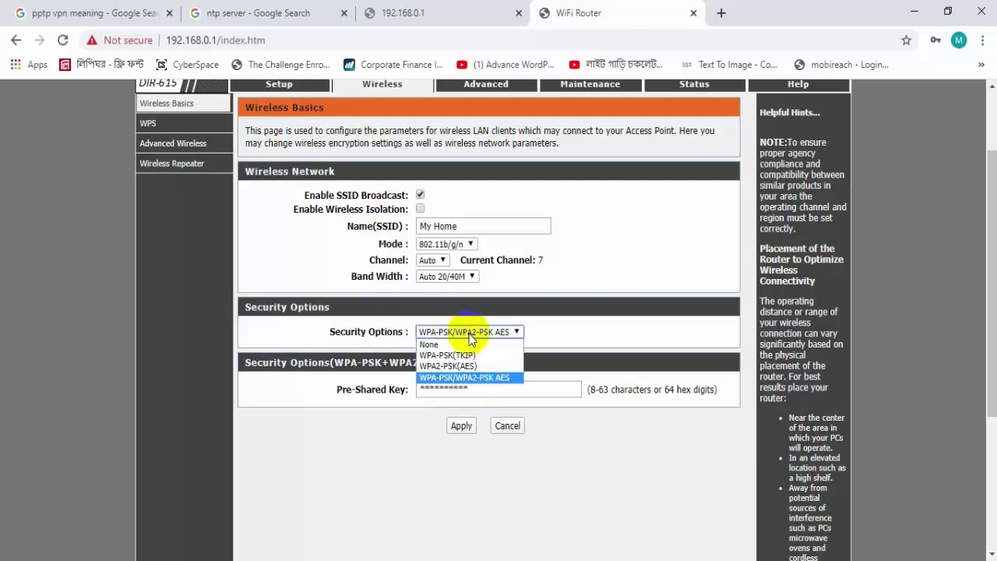
{"action": "left_click", "coordinate": [465, 378]}
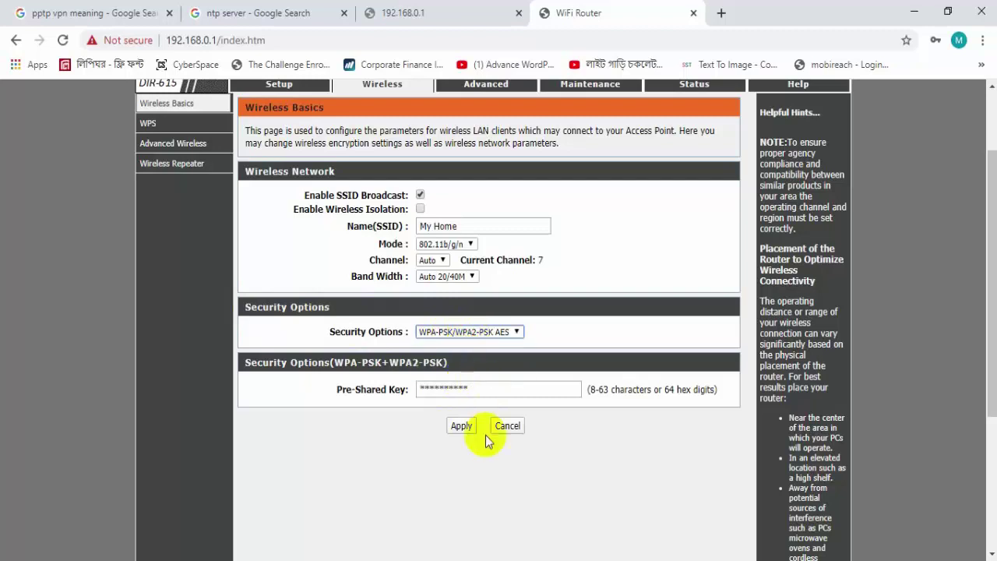
{"action": "left_click", "coordinate": [473, 393]}
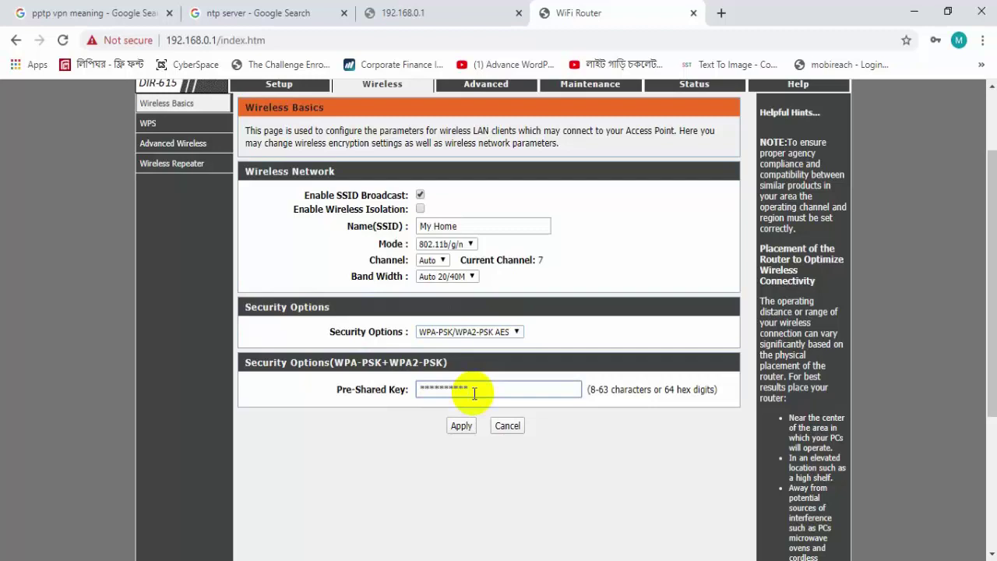
{"action": "scroll", "coordinate": [473, 393], "scroll_direction": "up", "scroll_amount": 1}
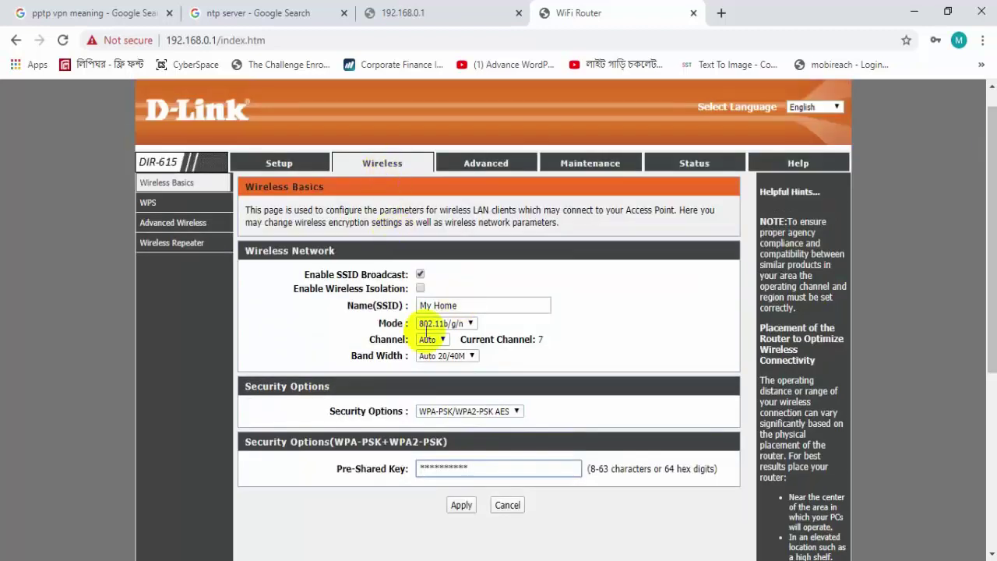
- Review the Wireless Repeater, Advanced Wireless and WPS pages, then switch to the Advanced section
{"action": "left_click", "coordinate": [190, 250]}
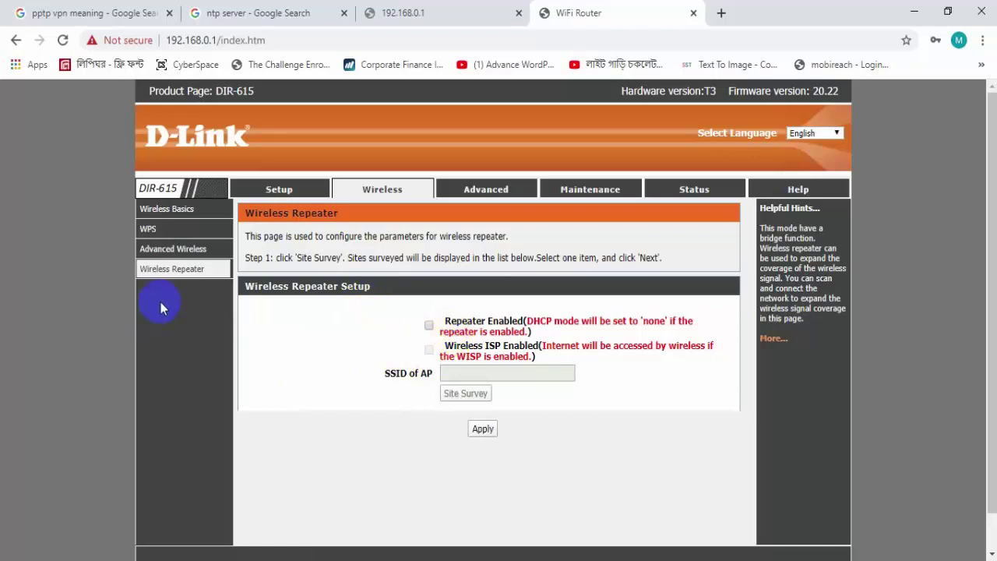
{"action": "left_click", "coordinate": [173, 251]}
{"action": "left_click", "coordinate": [173, 249]}
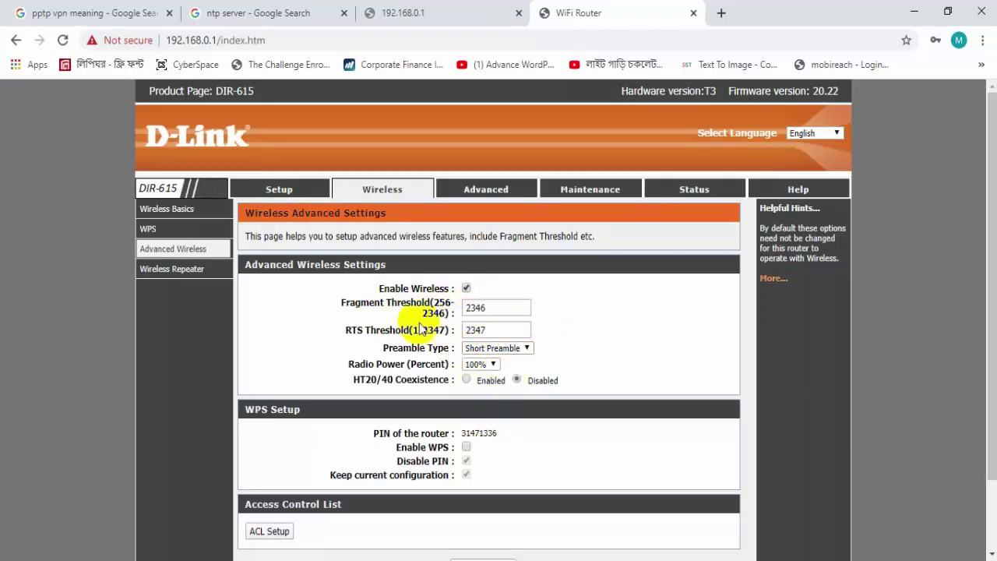
{"action": "left_click", "coordinate": [158, 232]}
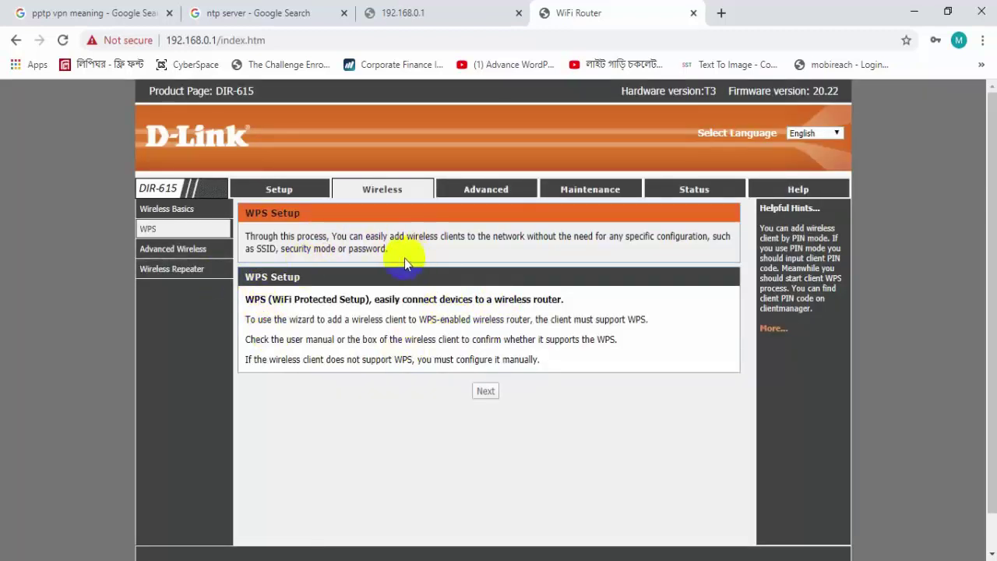
{"action": "left_click", "coordinate": [473, 193]}
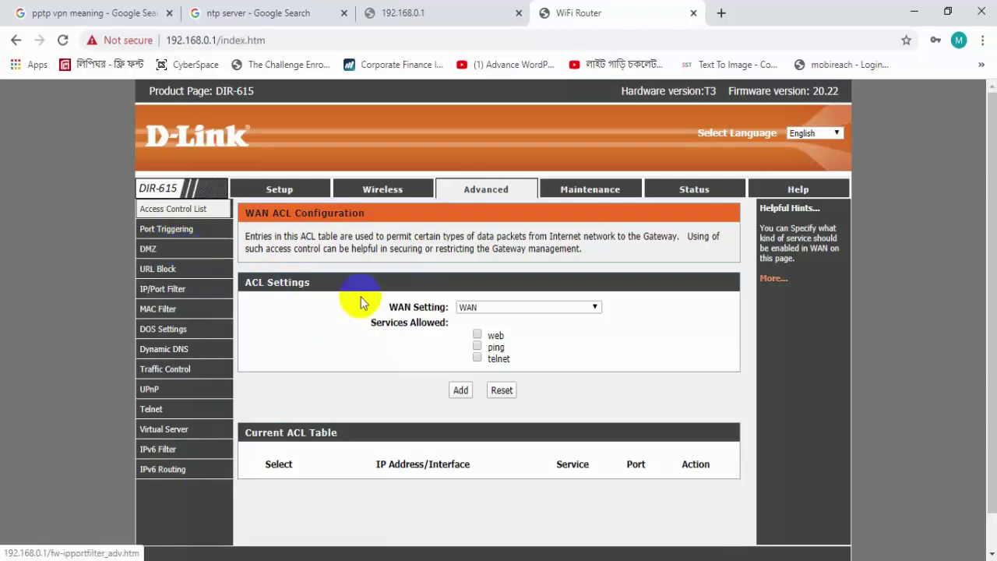
- View the URL Blocking, IP/Port Filtering and DoS Settings pages in the Advanced sidebar
{"action": "left_click", "coordinate": [207, 256]}
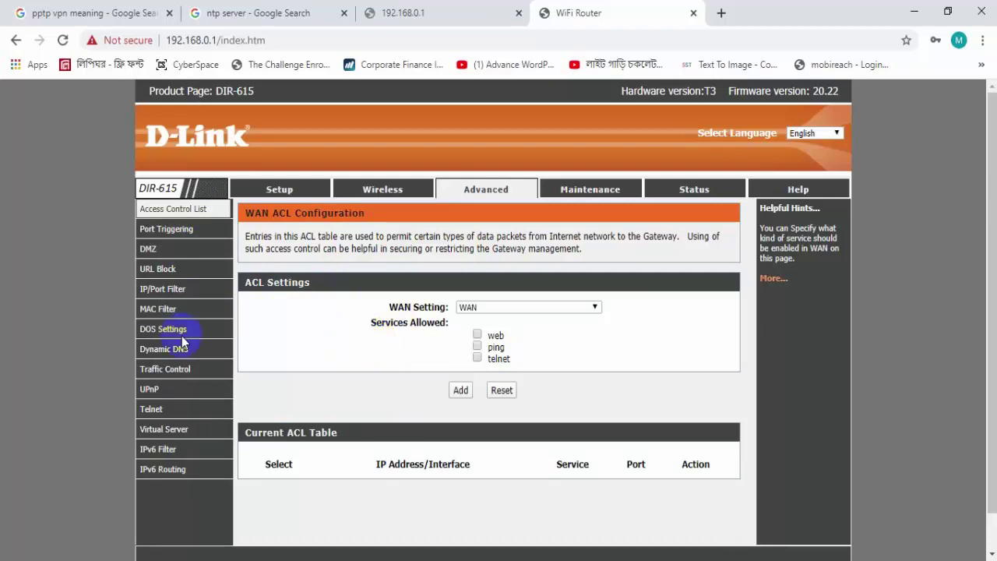
{"action": "left_click", "coordinate": [214, 252]}
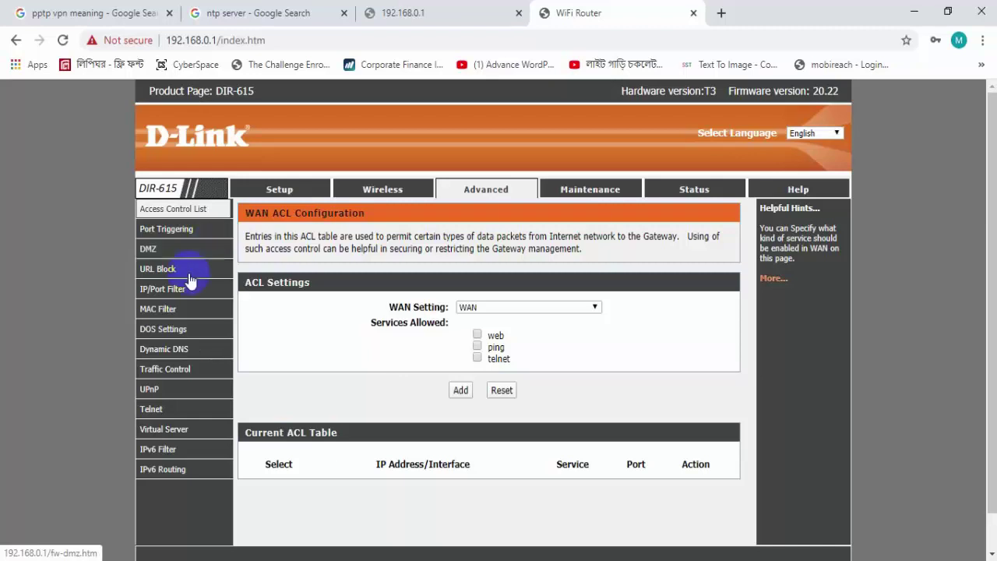
{"action": "left_click", "coordinate": [160, 271]}
{"action": "left_click", "coordinate": [172, 274]}
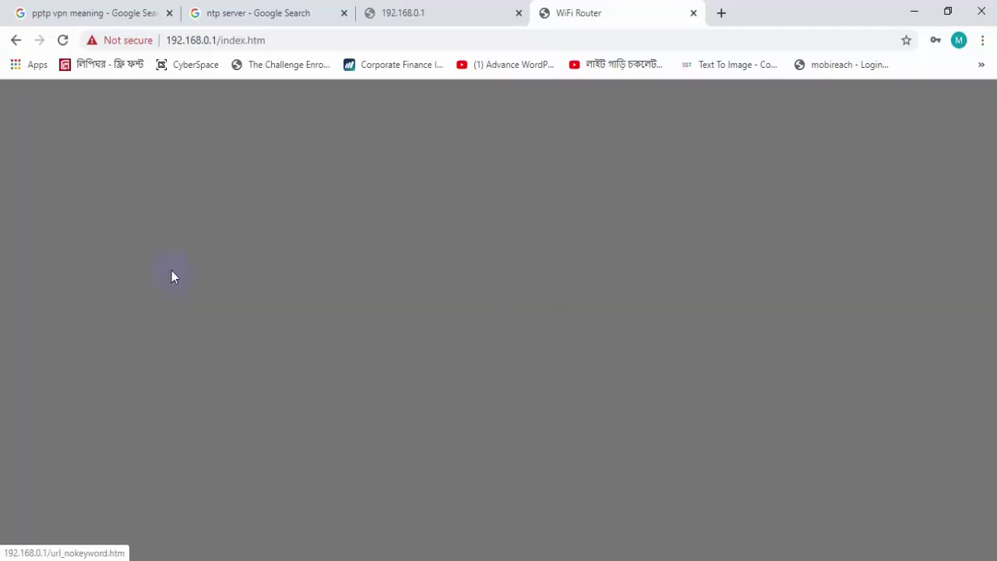
{"action": "scroll", "coordinate": [478, 323], "scroll_direction": "down", "scroll_amount": 1}
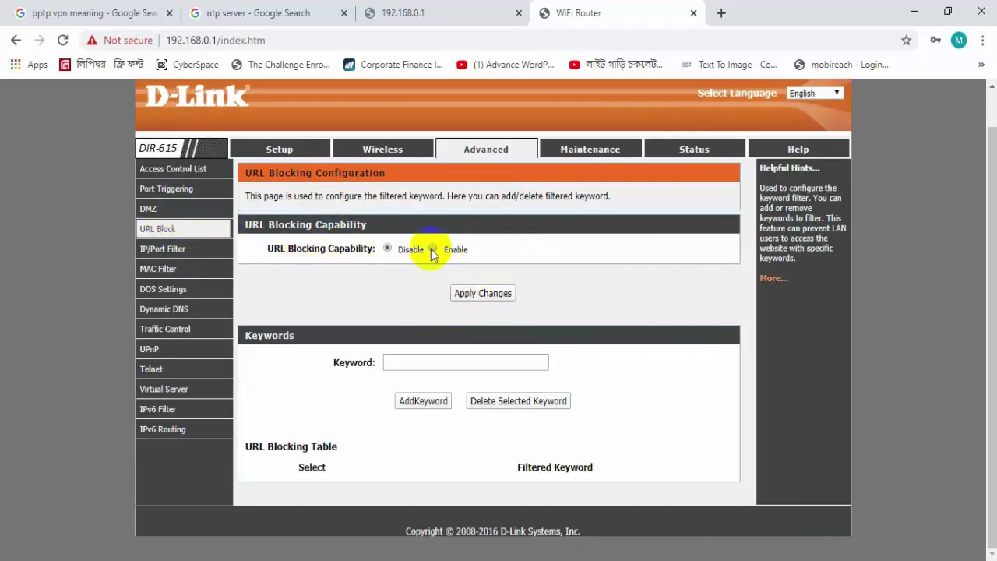
{"action": "left_click", "coordinate": [161, 249]}
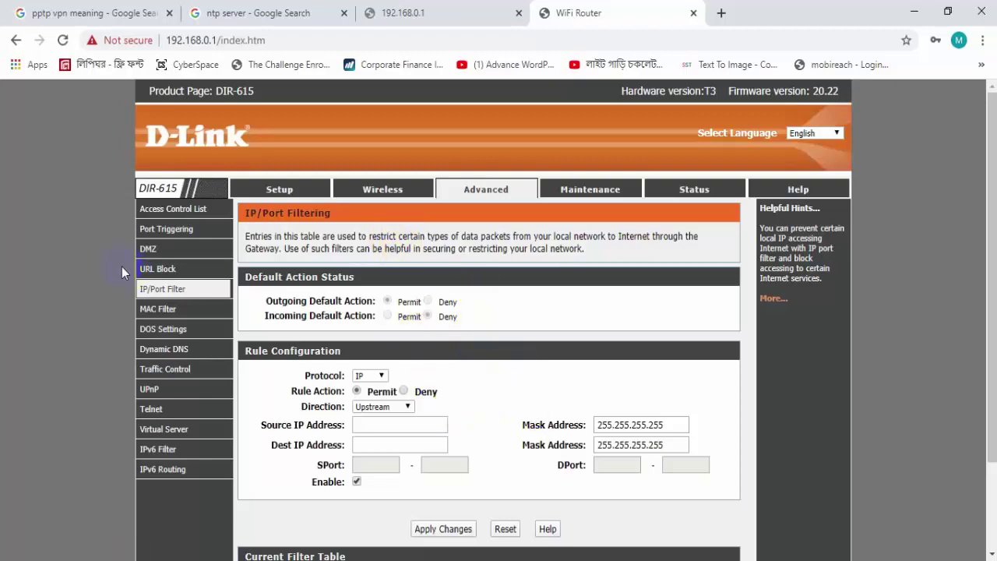
{"action": "left_click", "coordinate": [162, 329]}
{"action": "scroll", "coordinate": [250, 294], "scroll_direction": "down", "scroll_amount": 1}
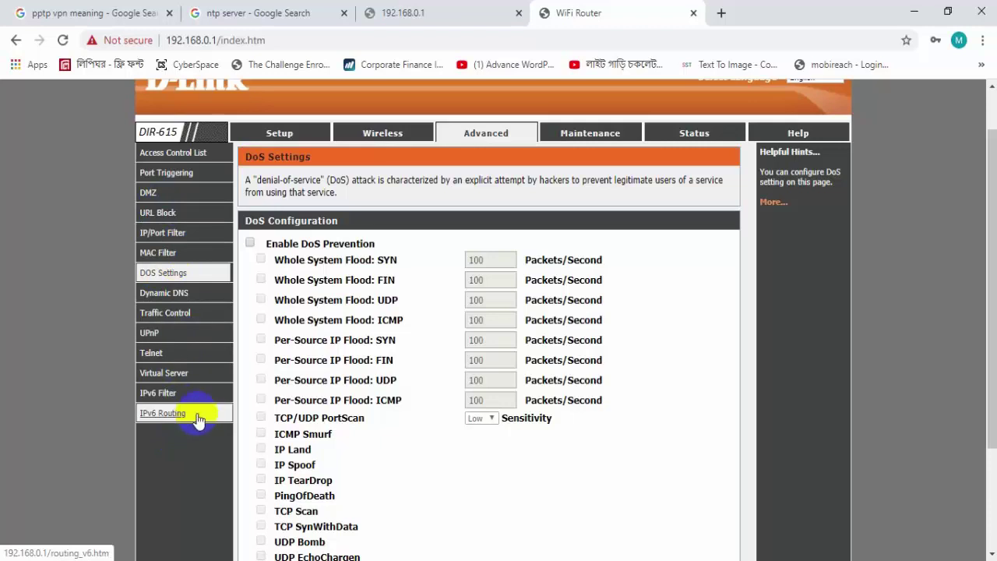
- Set Traffic Control UP Stream and Down Stream bandwidth to 1000 kbps
{"action": "left_click", "coordinate": [187, 312]}
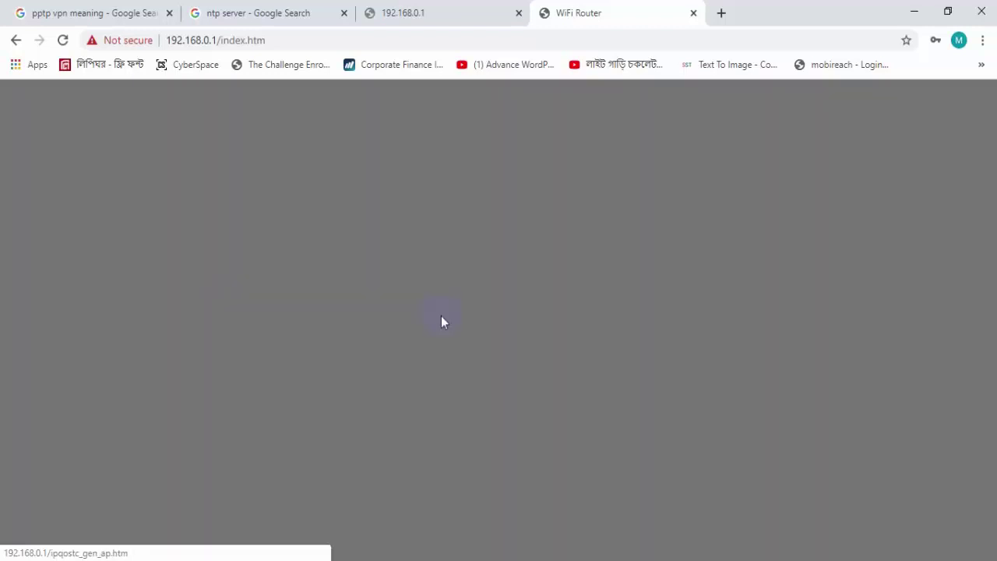
{"action": "left_click", "coordinate": [444, 291]}
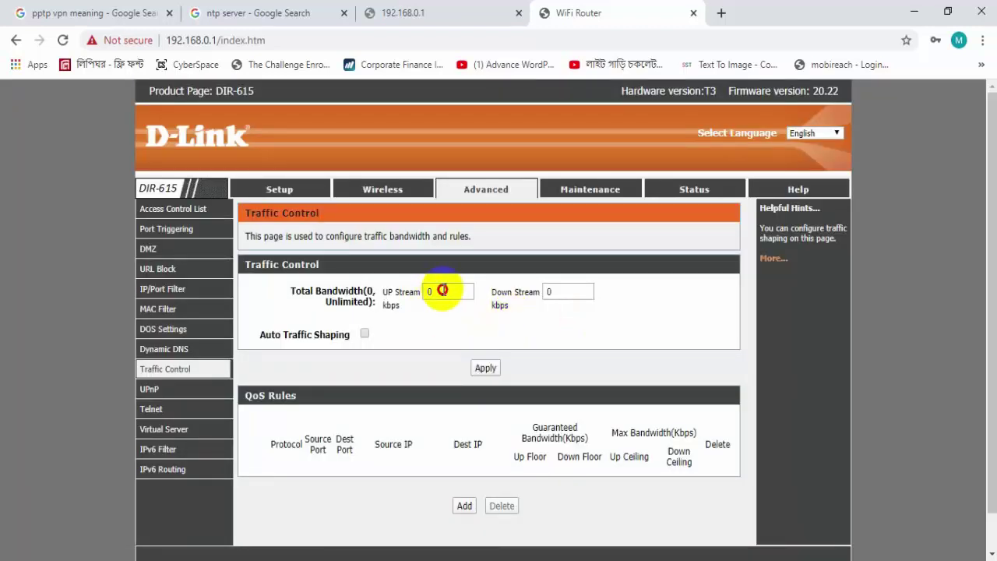
{"action": "left_click", "coordinate": [549, 294]}
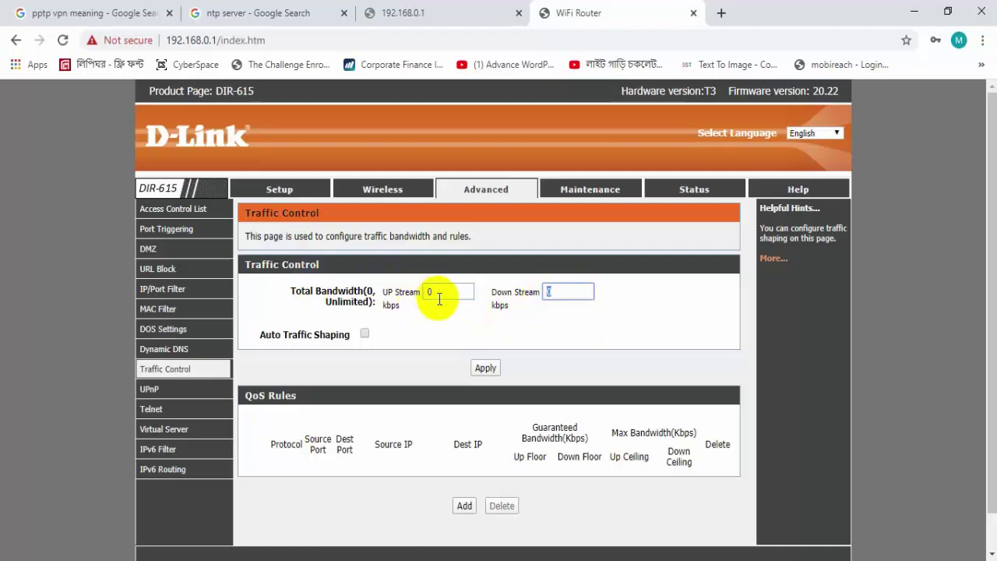
{"action": "double_click", "coordinate": [436, 295]}
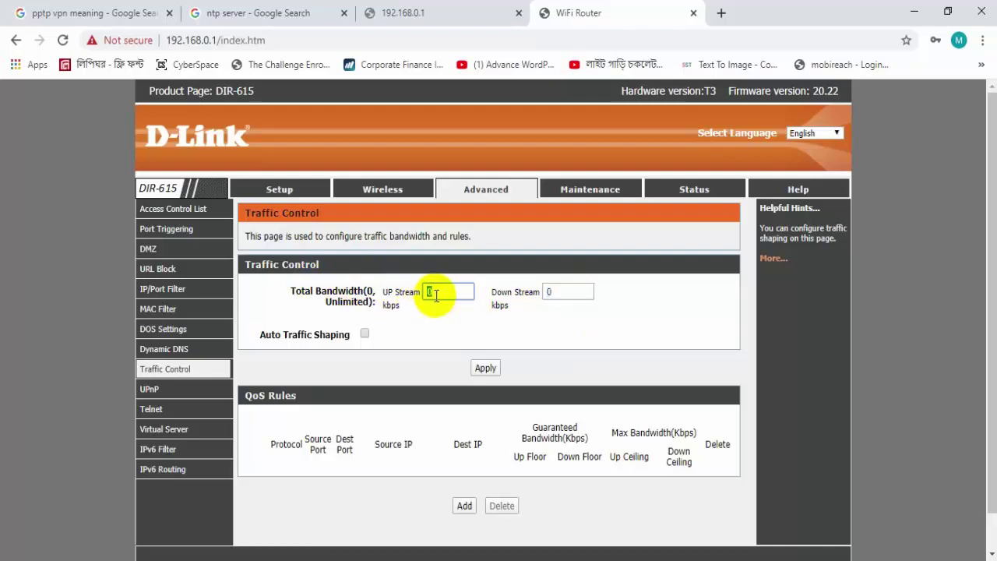
{"action": "double_click", "coordinate": [548, 291]}
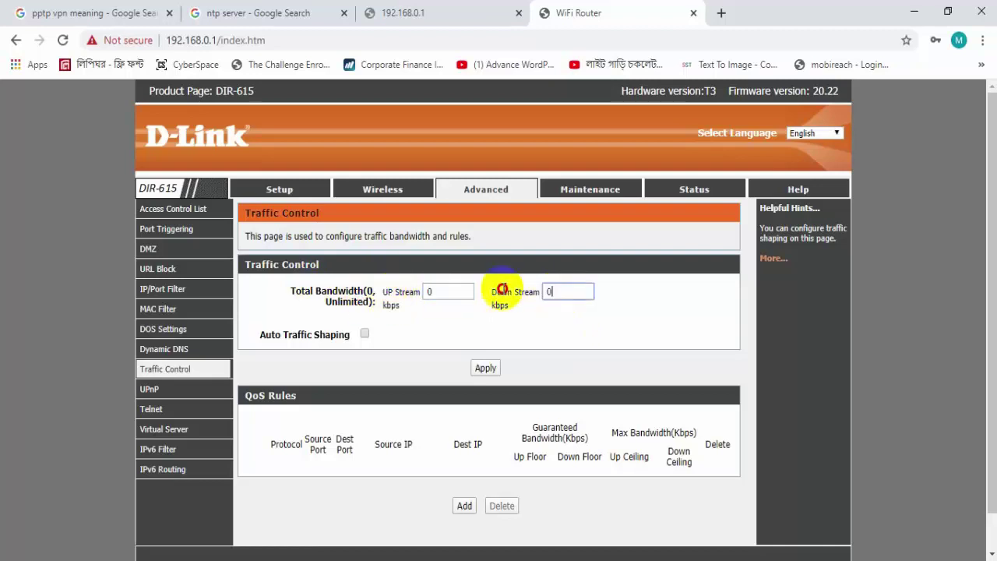
{"action": "double_click", "coordinate": [433, 292]}
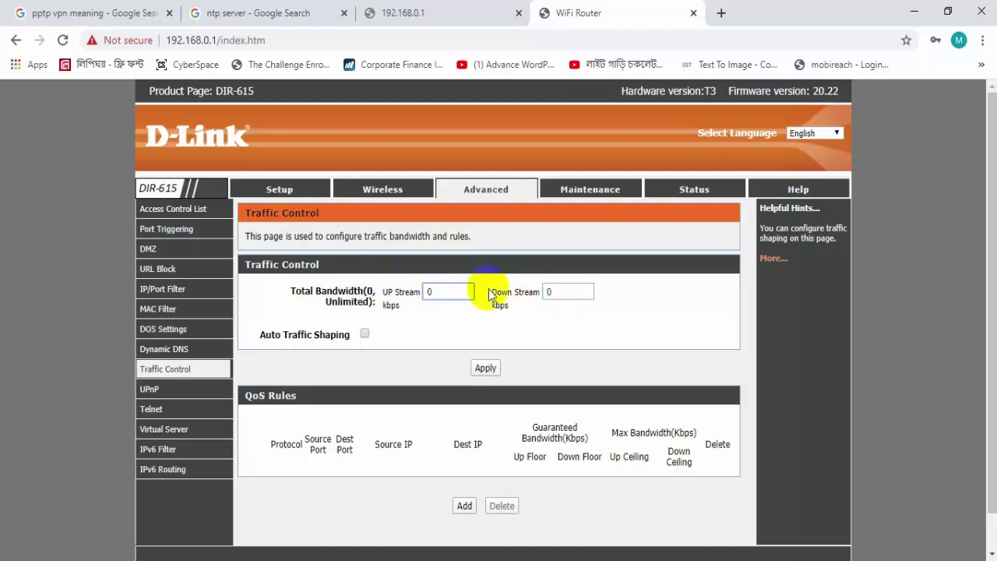
{"action": "type", "text": "1000"}
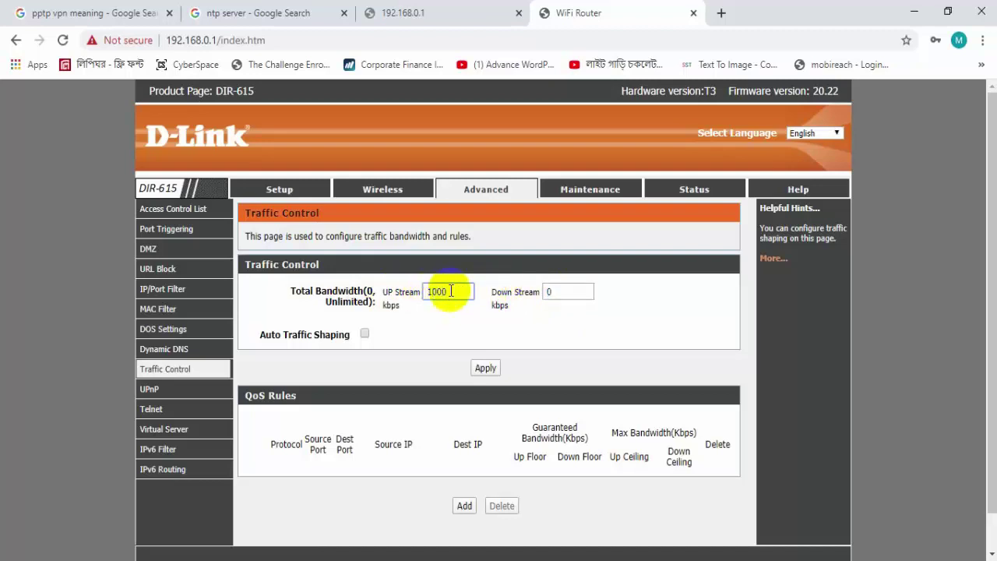
{"action": "double_click", "coordinate": [549, 295]}
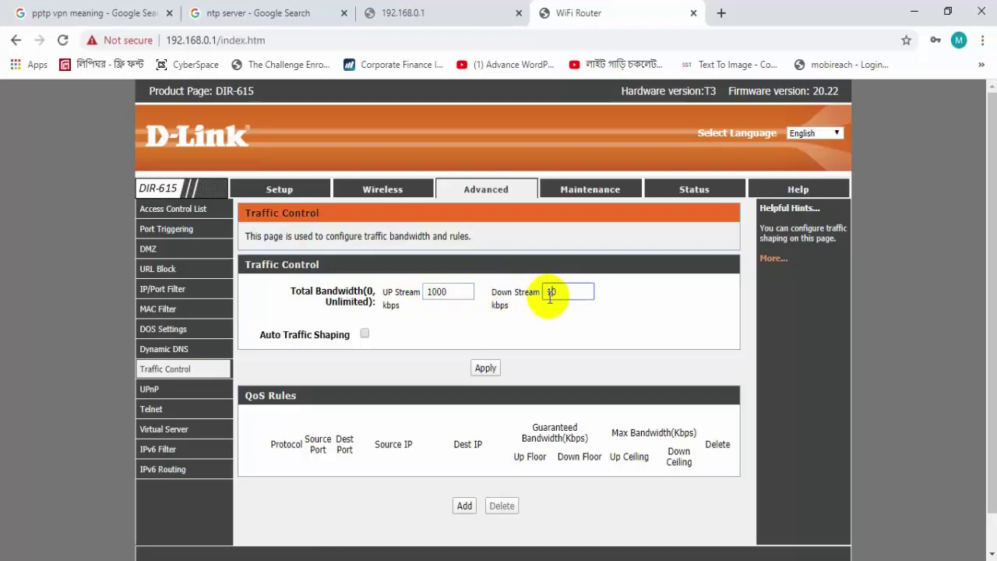
{"action": "type", "text": "1000"}
- Reset both UP Stream and Down Stream bandwidth to 0 (unlimited)
{"action": "double_click", "coordinate": [578, 292]}
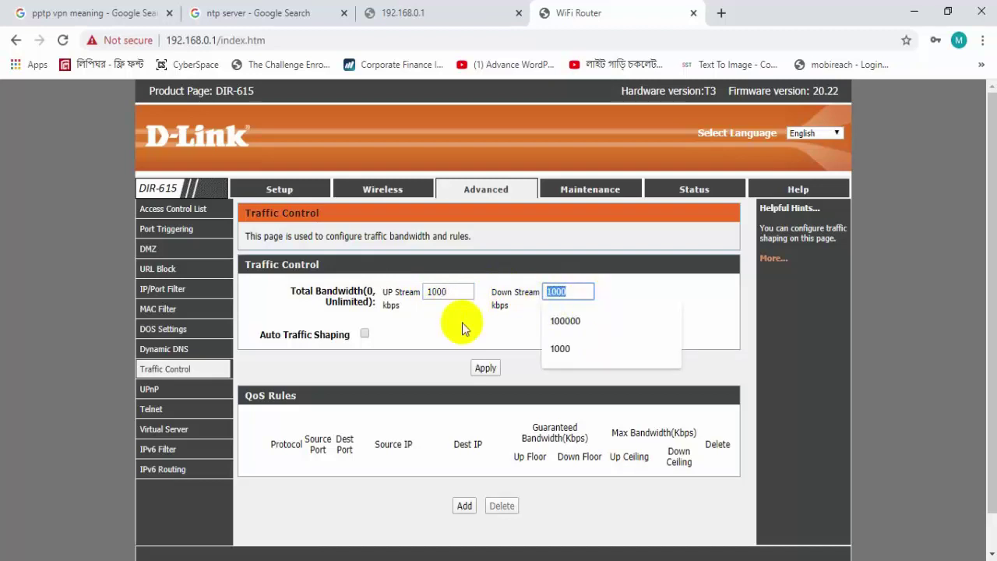
{"action": "left_click", "coordinate": [407, 286]}
{"action": "double_click", "coordinate": [440, 291]}
{"action": "left_click", "coordinate": [411, 333]}
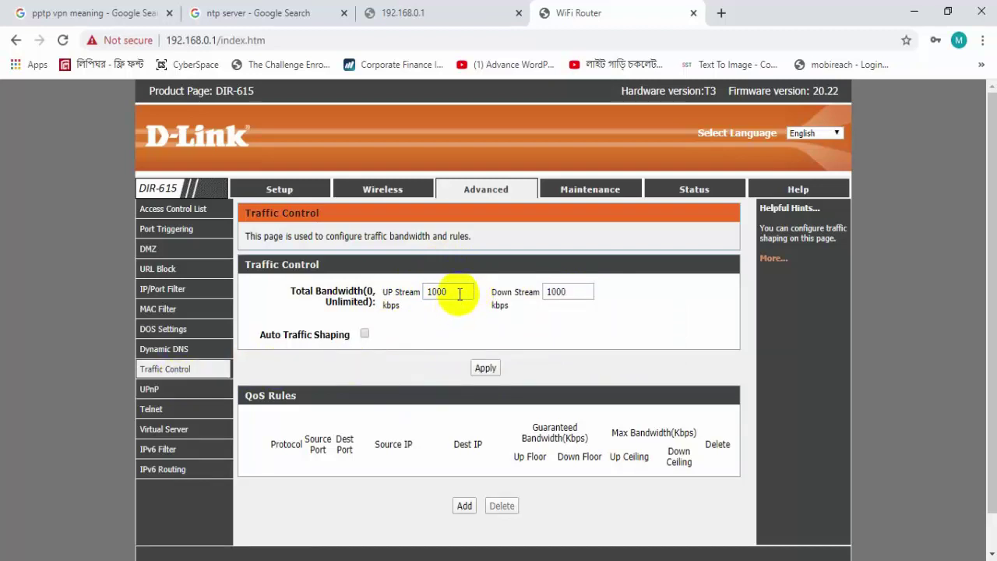
{"action": "left_click_drag", "start_coordinate": [458, 291], "coordinate": [357, 286]}
{"action": "type", "text": "0"}
{"action": "key", "text": "Tab"}
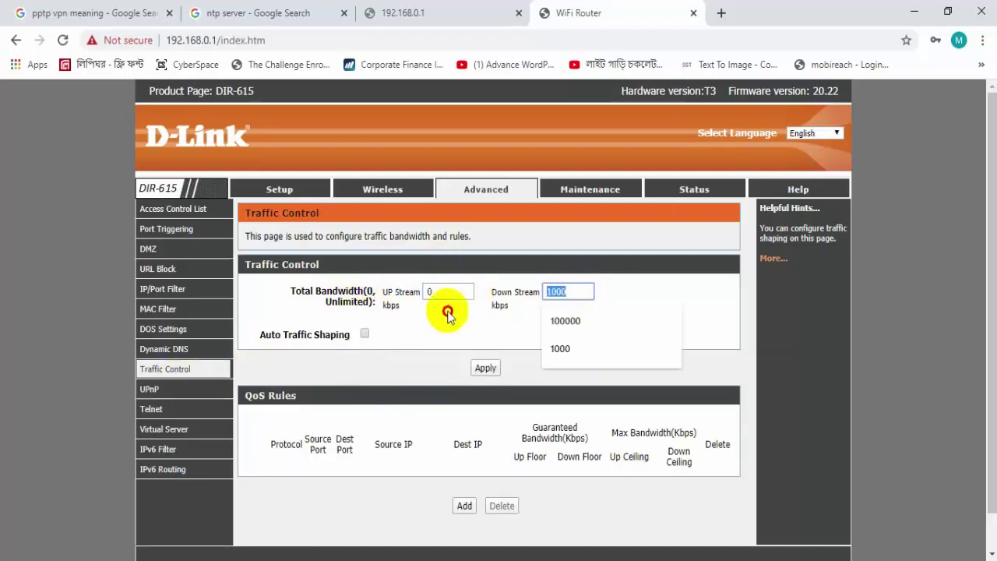
{"action": "type", "text": "0"}
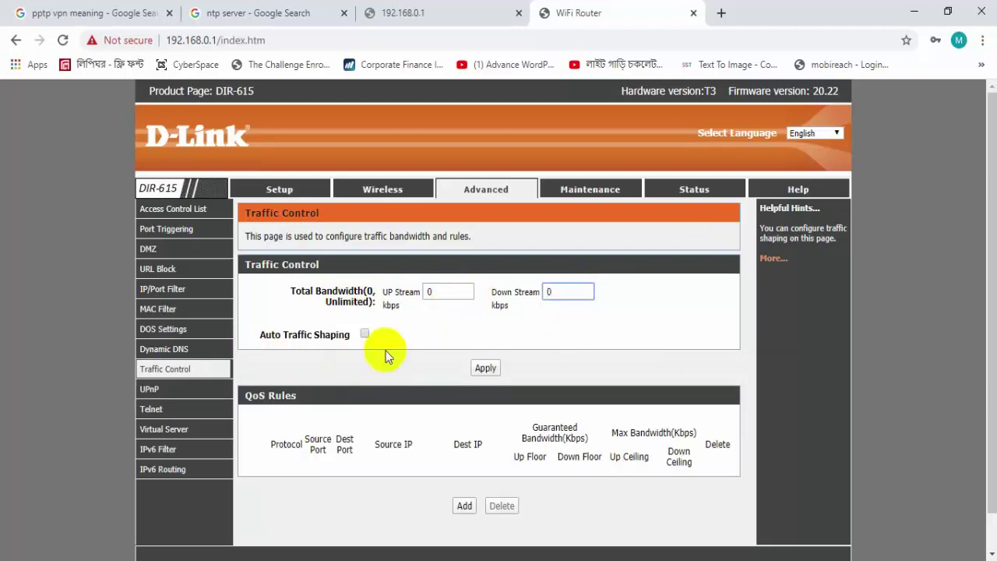
- On the Virtual Server page, keep AUTH (TCP, port 113) as the usual service name
{"action": "left_click", "coordinate": [169, 429]}
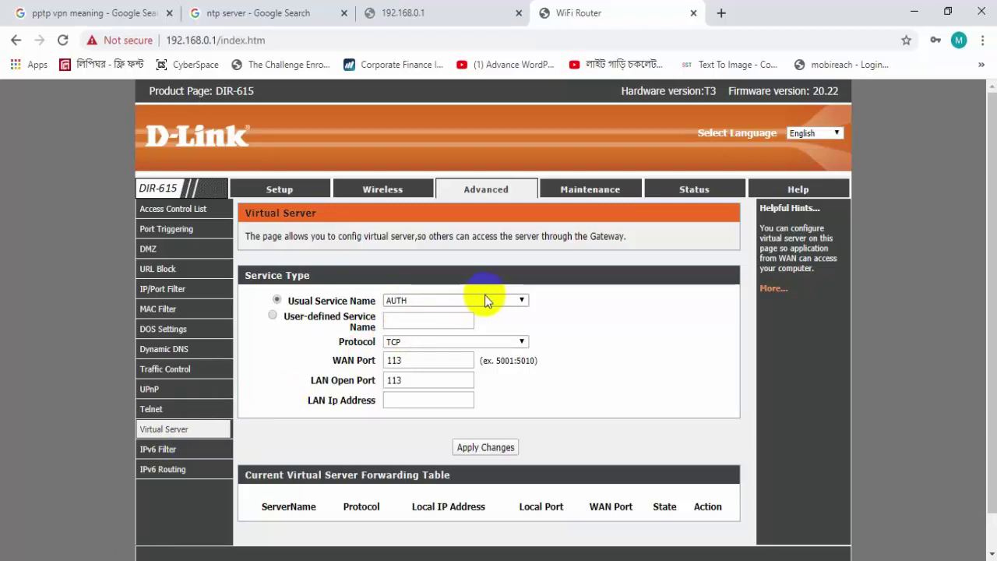
{"action": "left_click", "coordinate": [461, 300]}
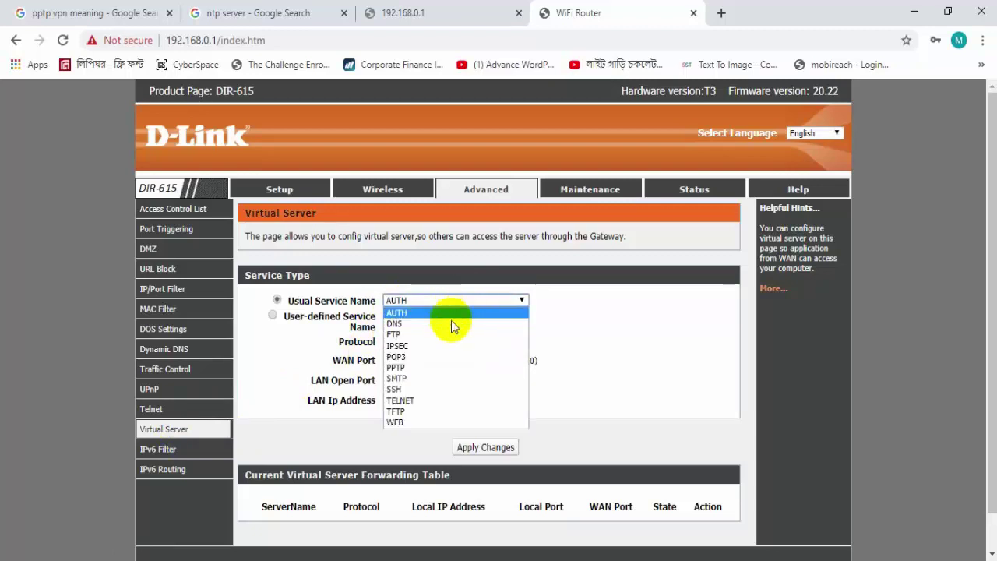
{"action": "left_click", "coordinate": [697, 283]}
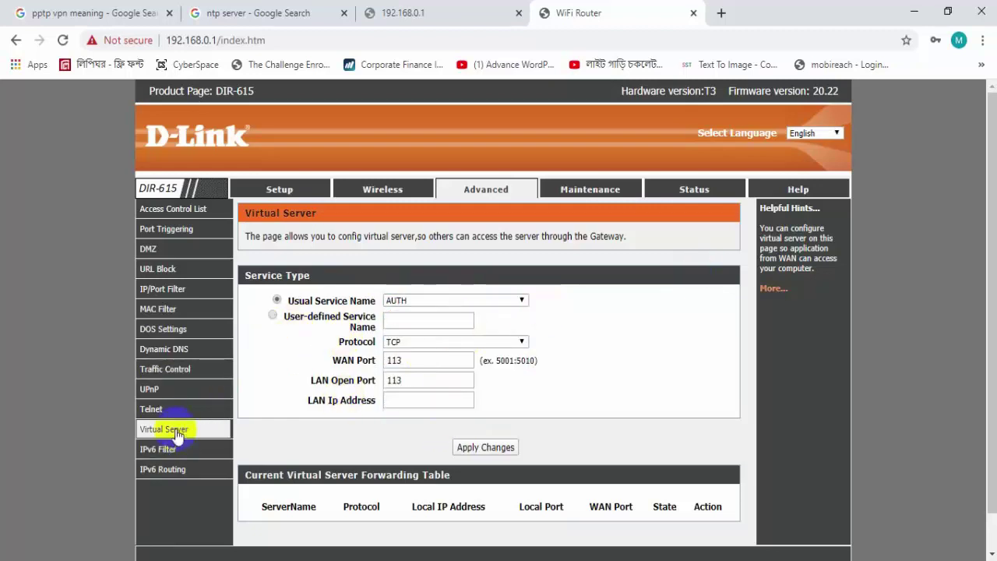
- Go to Maintenance > Firmware Upgrade, note version 20.22, and cancel the firmware file picker
{"action": "left_click", "coordinate": [584, 190]}
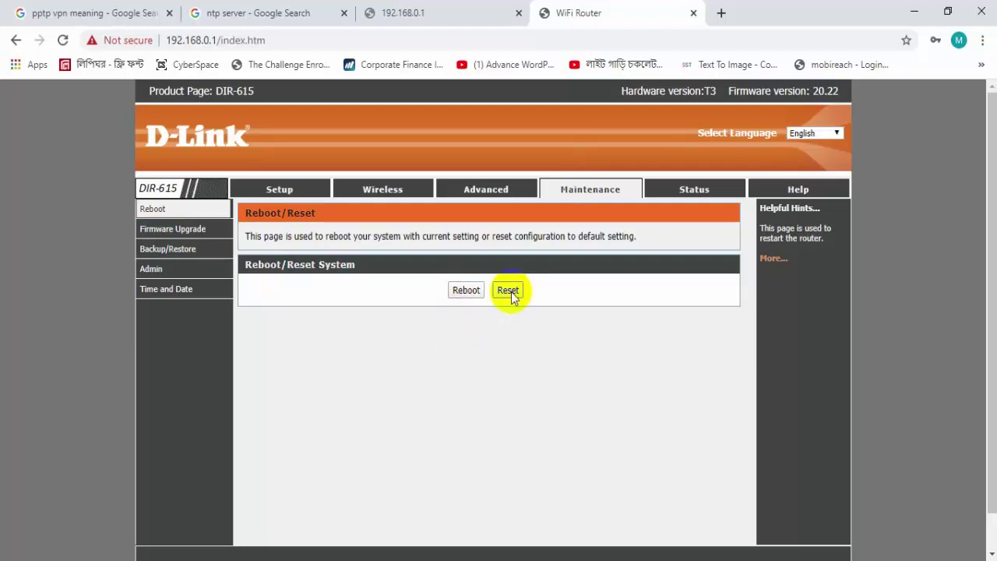
{"action": "left_click", "coordinate": [172, 229]}
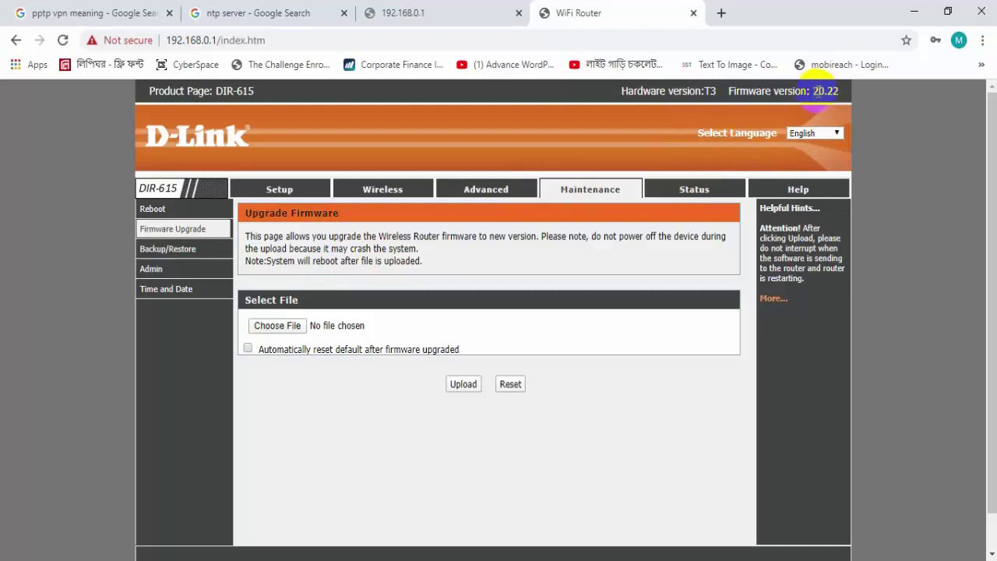
{"action": "left_click_drag", "start_coordinate": [817, 91], "coordinate": [839, 92]}
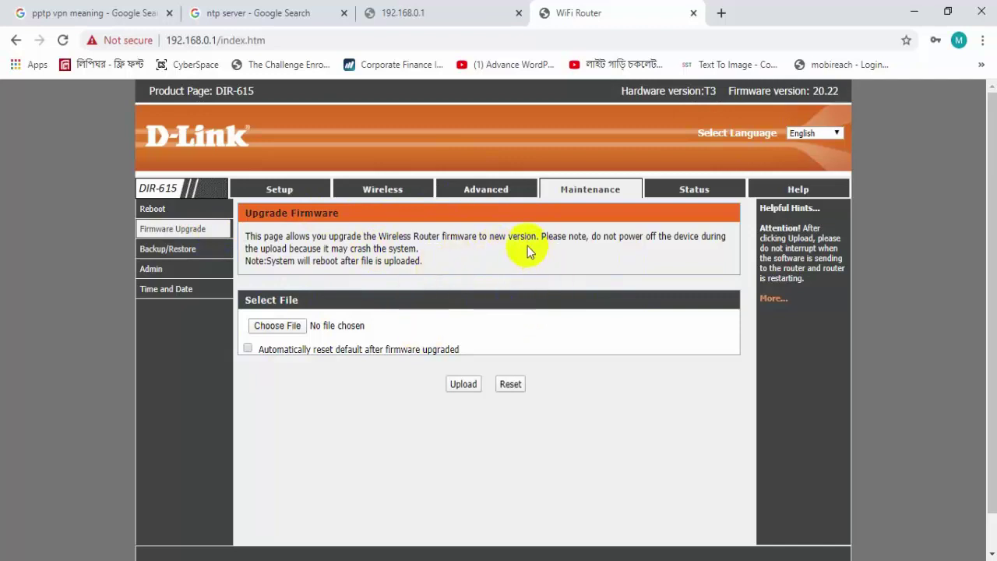
{"action": "left_click", "coordinate": [278, 331]}
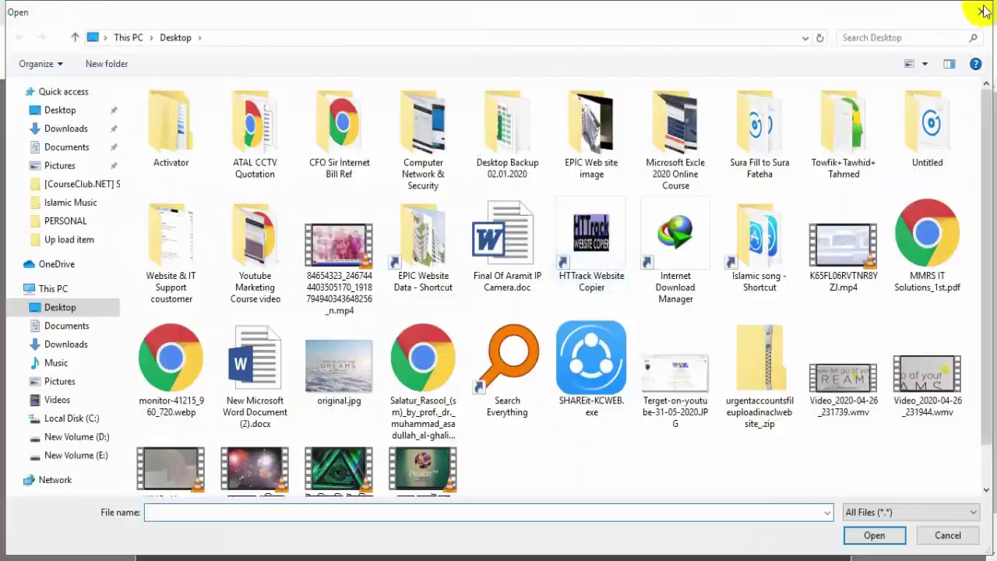
{"action": "left_click", "coordinate": [981, 9]}
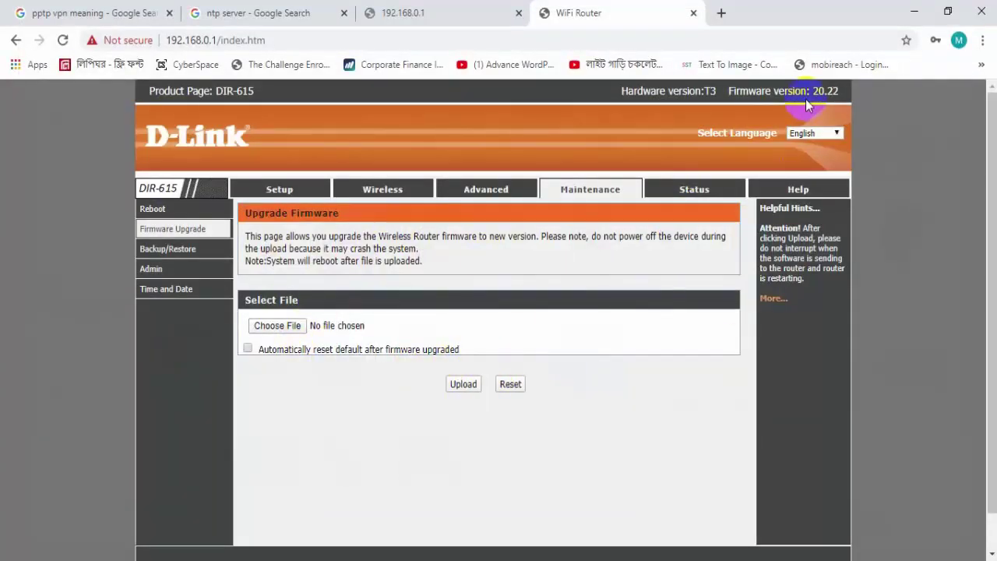
- Back up the router configuration into a new Desktop folder 'mY Home Wifi router Config file'
{"action": "left_click", "coordinate": [168, 249]}
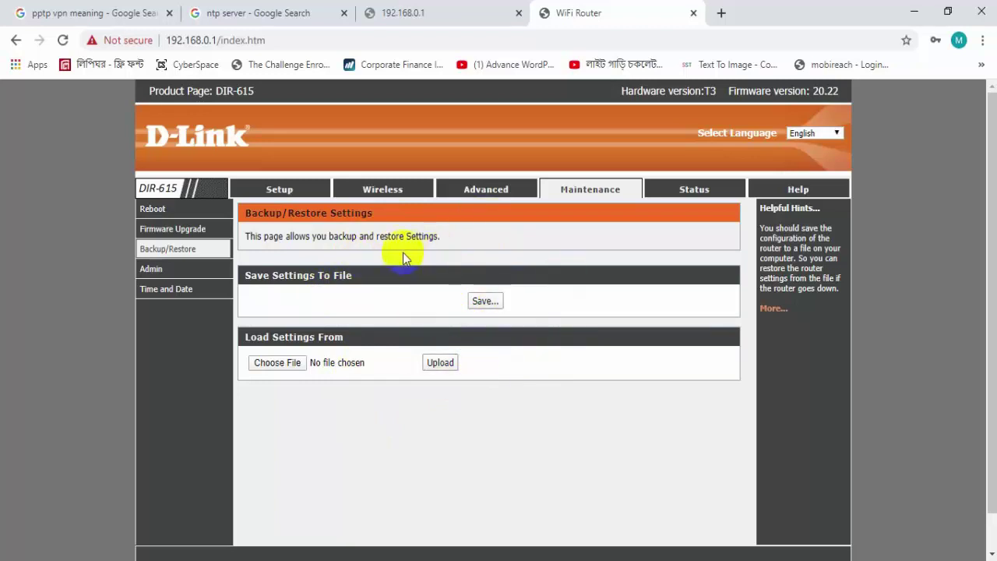
{"action": "left_click", "coordinate": [484, 301]}
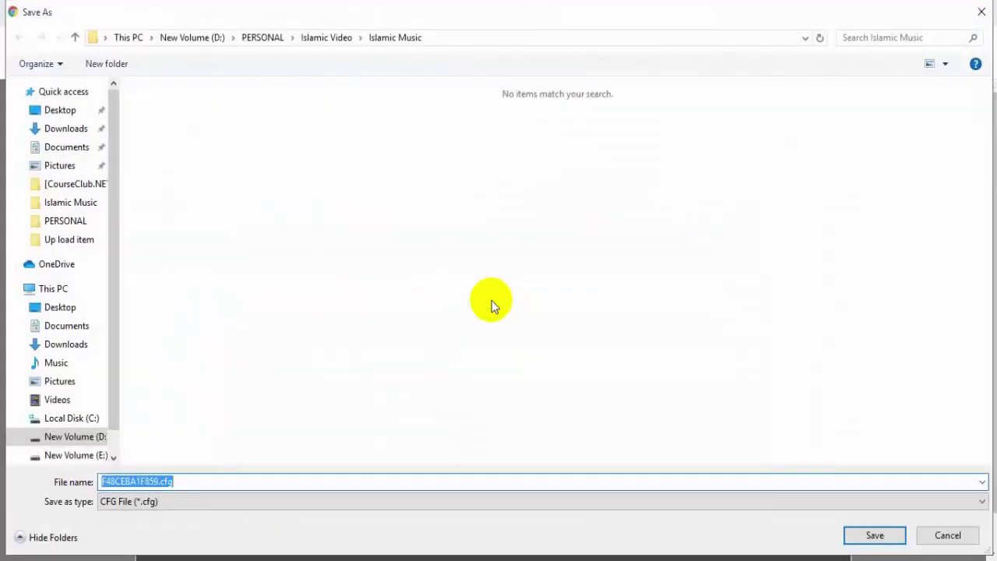
{"action": "left_click", "coordinate": [50, 307]}
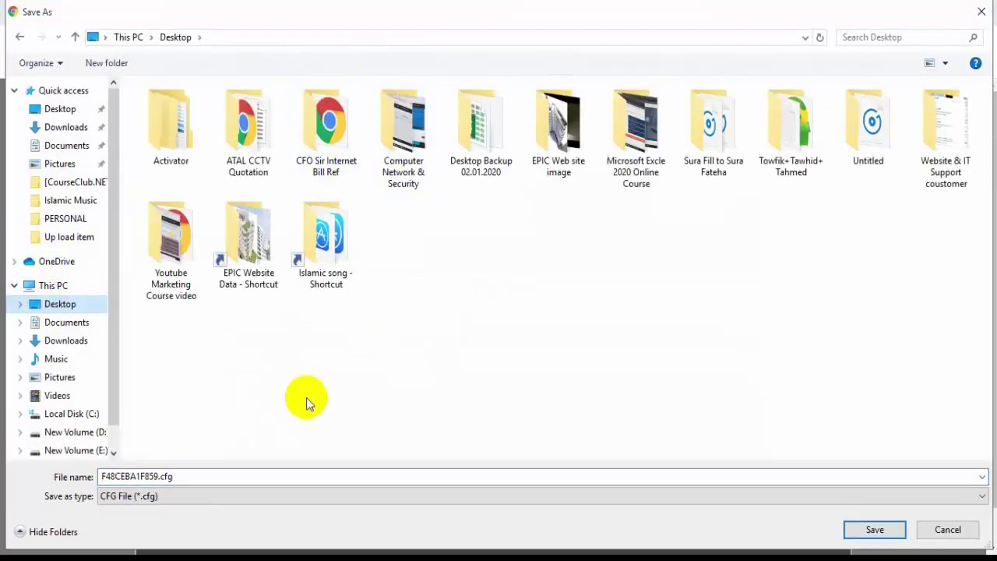
{"action": "left_click", "coordinate": [106, 63]}
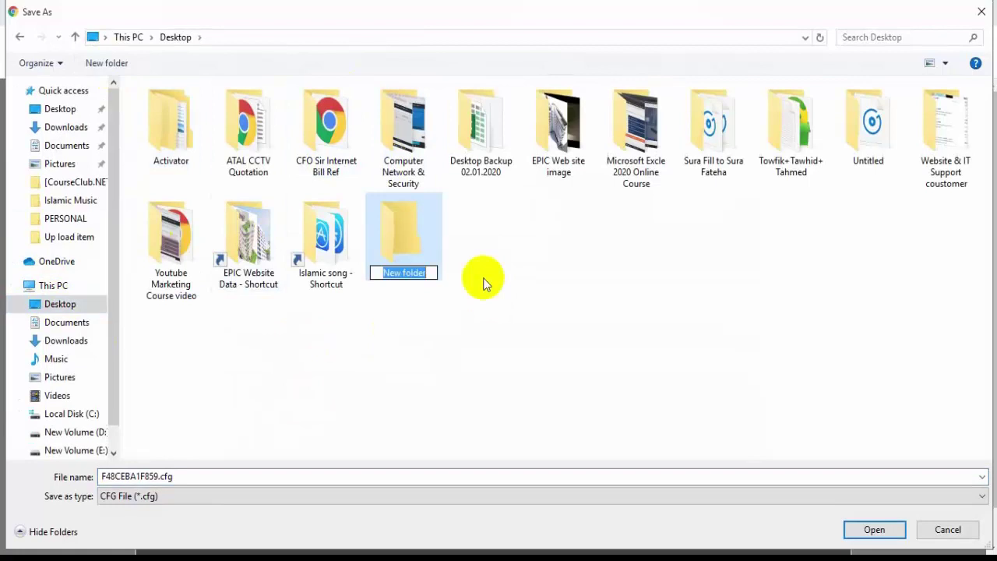
{"action": "type", "text": "mY Home Wi"}
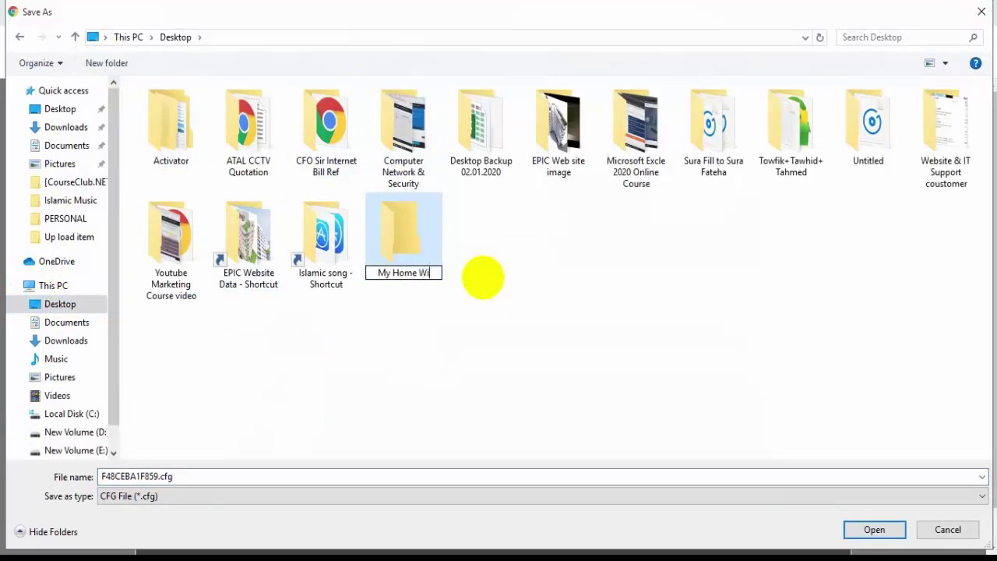
{"action": "type", "text": "fi router Confi"}
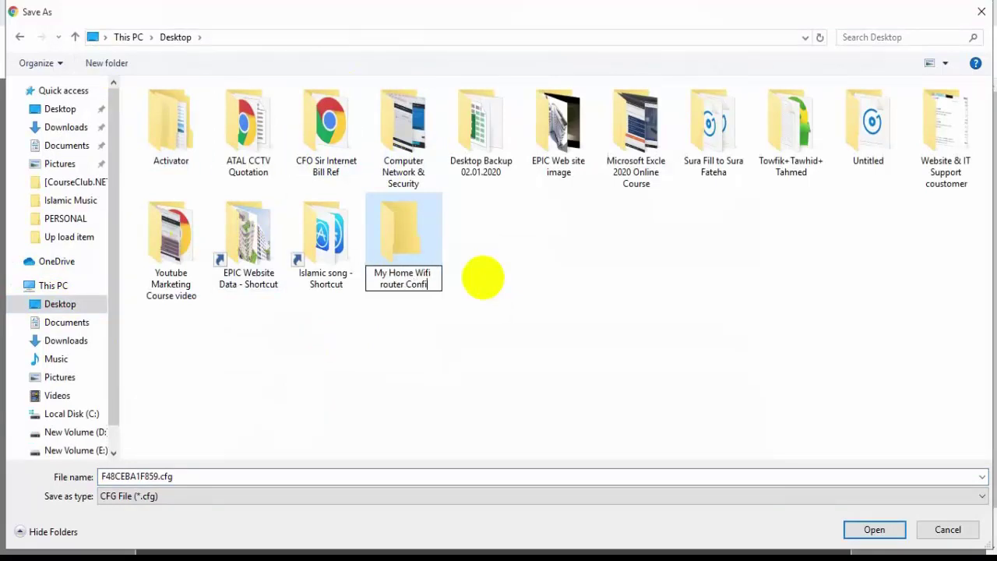
{"action": "type", "text": "g file"}
{"action": "key", "text": "Return"}
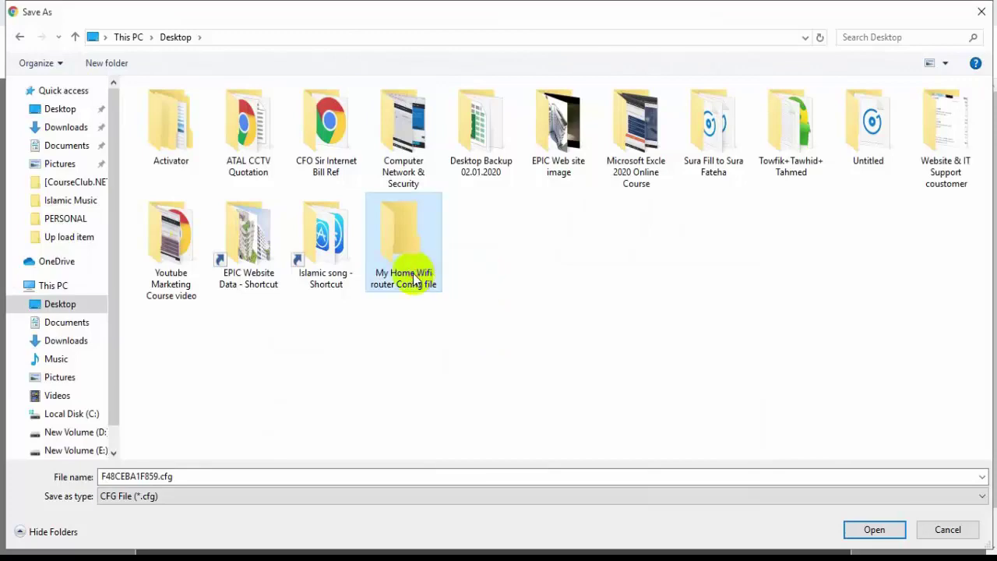
{"action": "key", "text": "Return"}
{"action": "left_click", "coordinate": [888, 533]}
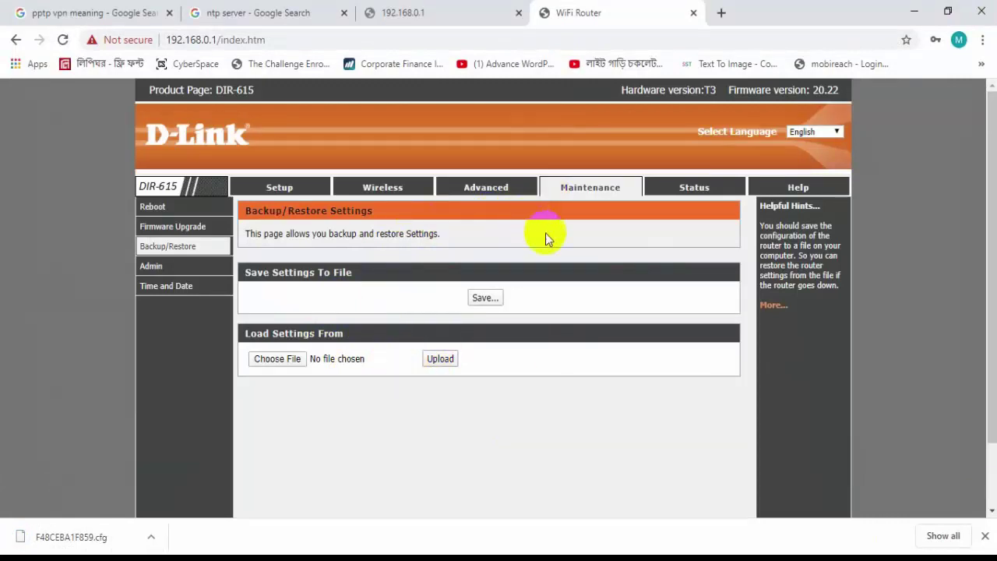
{"action": "left_click_drag", "start_coordinate": [354, 272], "coordinate": [318, 271]}
{"action": "left_click", "coordinate": [433, 223]}
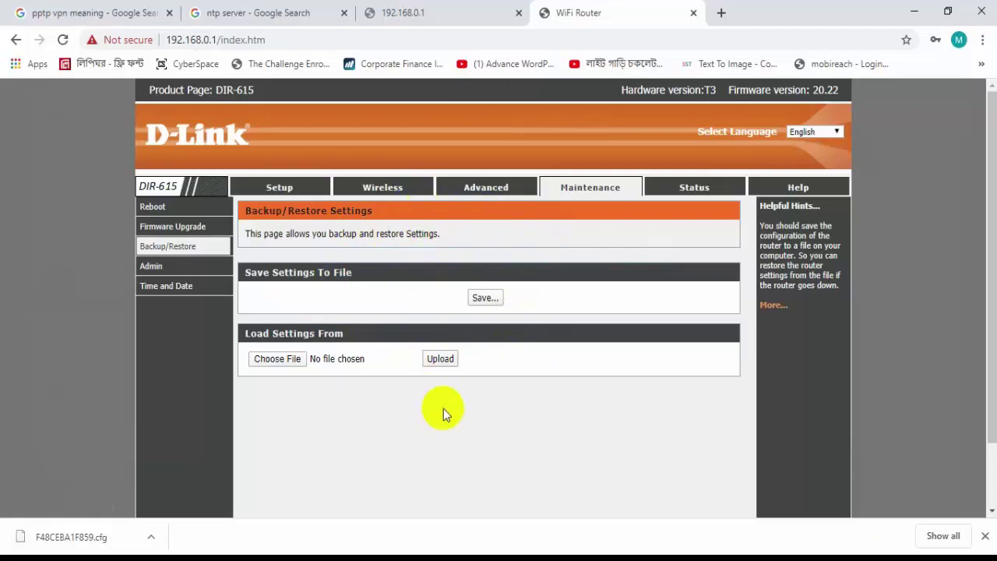
{"action": "left_click", "coordinate": [282, 359]}
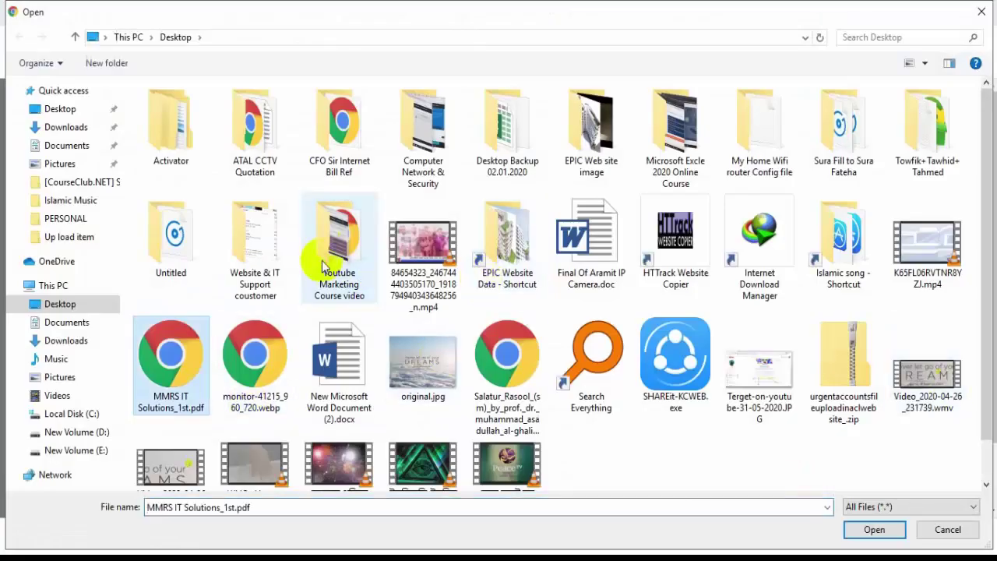
{"action": "double_click", "coordinate": [757, 156]}
{"action": "left_click", "coordinate": [195, 109]}
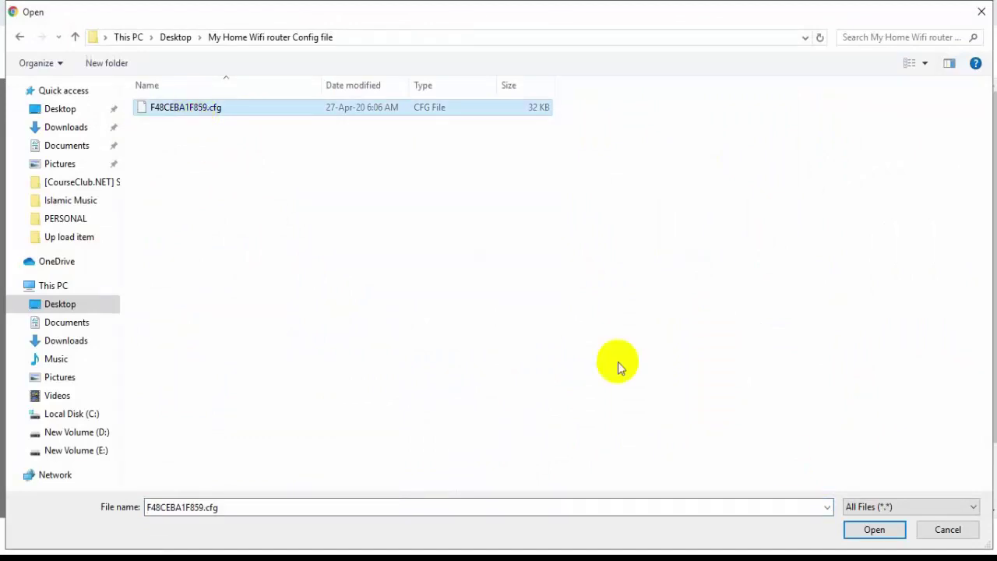
{"action": "left_click", "coordinate": [979, 11]}
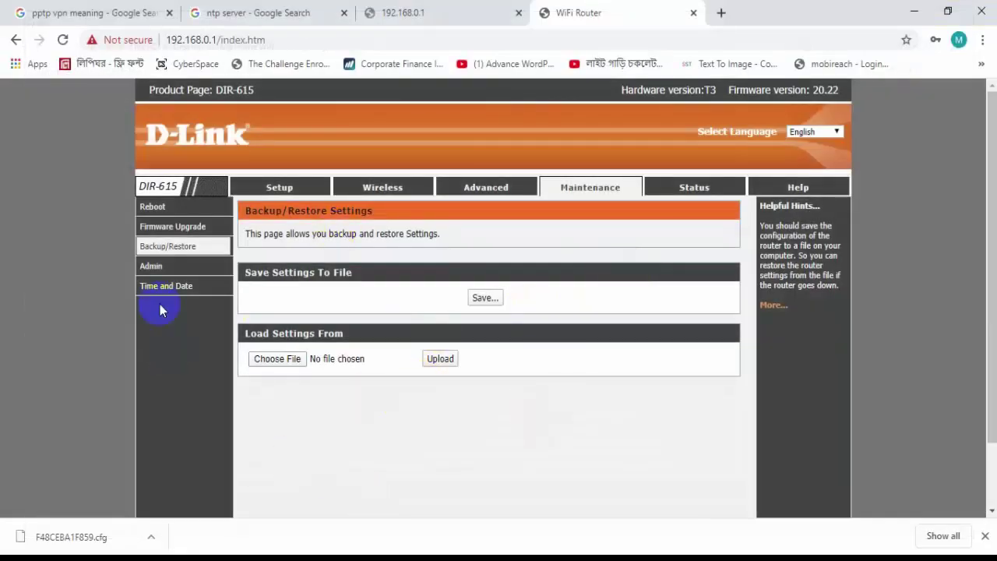
- Open the Maintenance > Admin page and select the Admin account row
{"action": "left_click", "coordinate": [153, 269]}
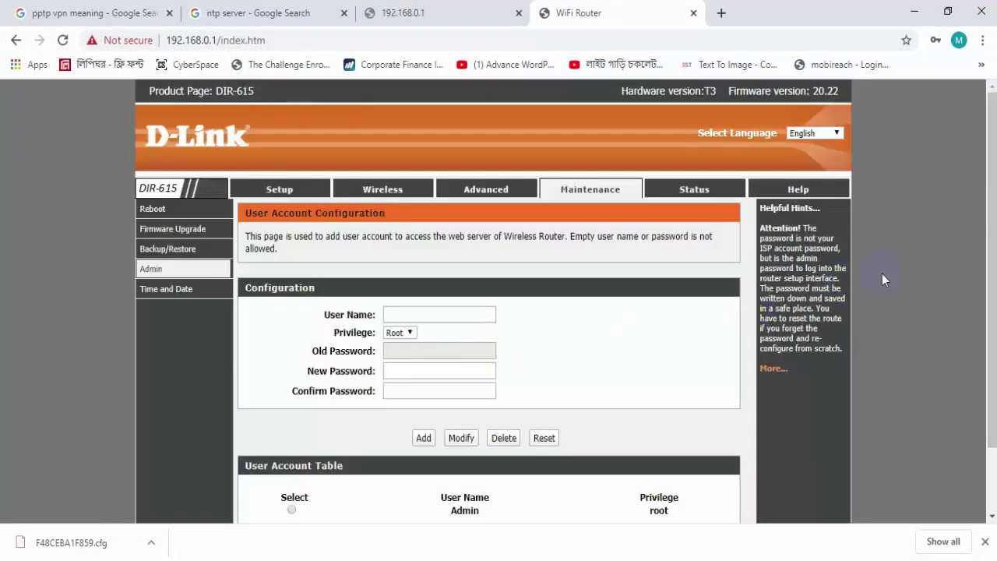
{"action": "left_click_drag", "start_coordinate": [990, 257], "coordinate": [978, 355]}
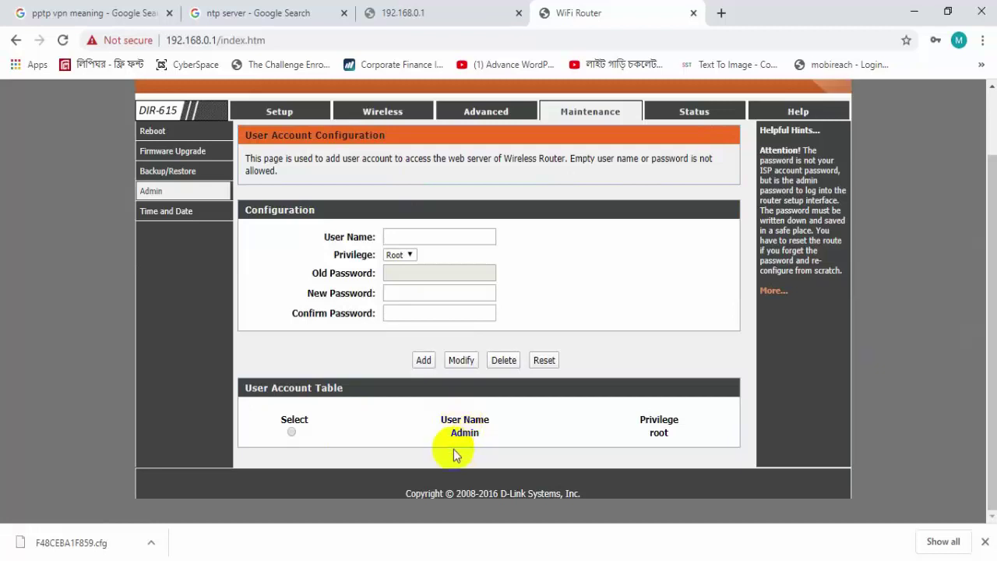
{"action": "left_click_drag", "start_coordinate": [450, 441], "coordinate": [628, 438]}
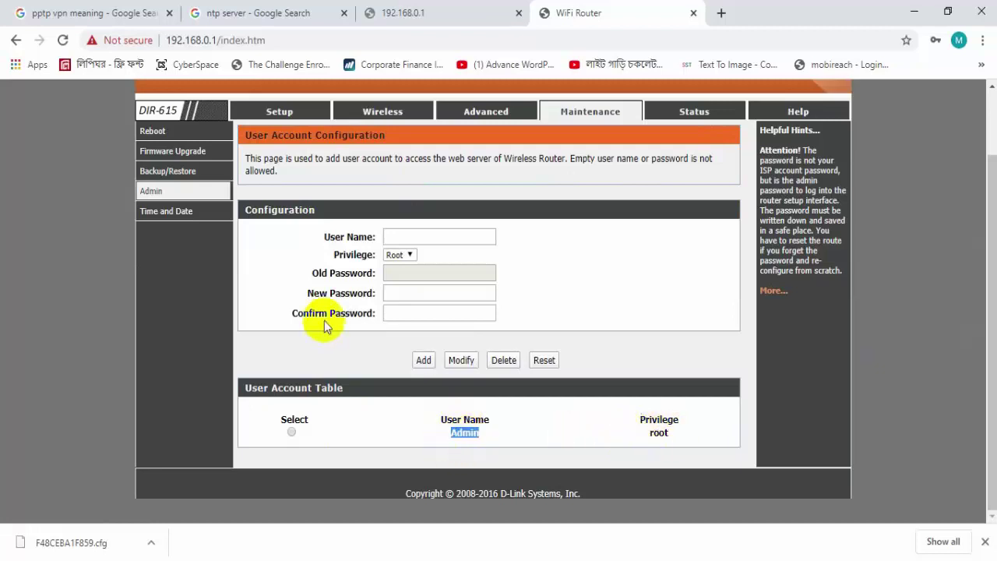
{"action": "left_click", "coordinate": [291, 433]}
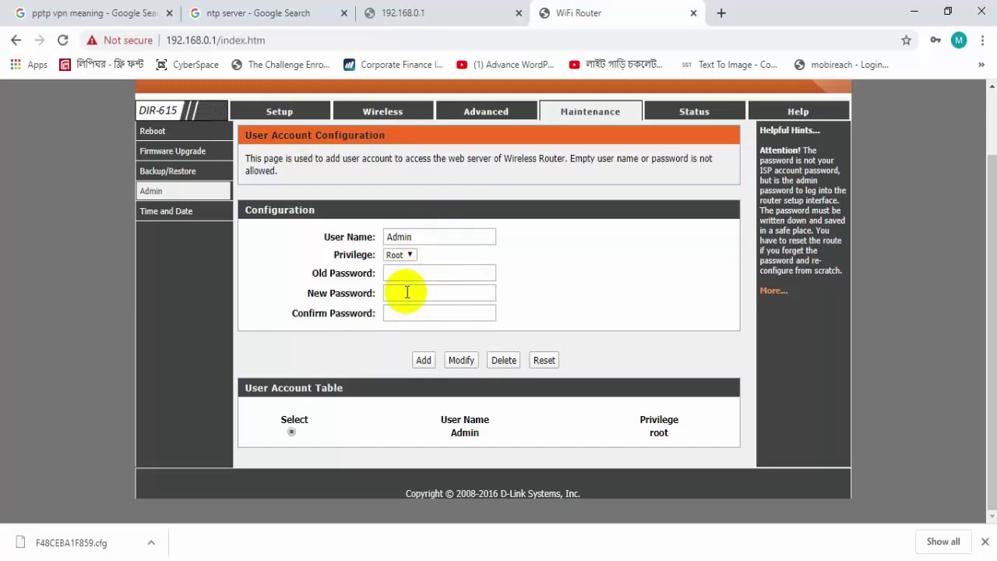
- Enter the new password in both New and Confirm fields, then begin logging back in
{"action": "left_click", "coordinate": [406, 292]}
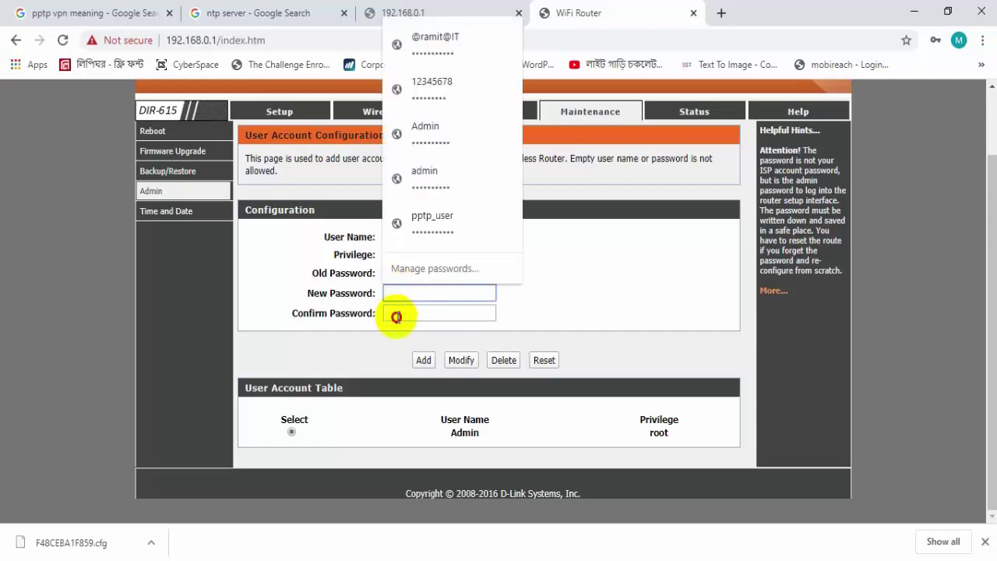
{"action": "left_click", "coordinate": [396, 313]}
{"action": "left_click", "coordinate": [384, 292]}
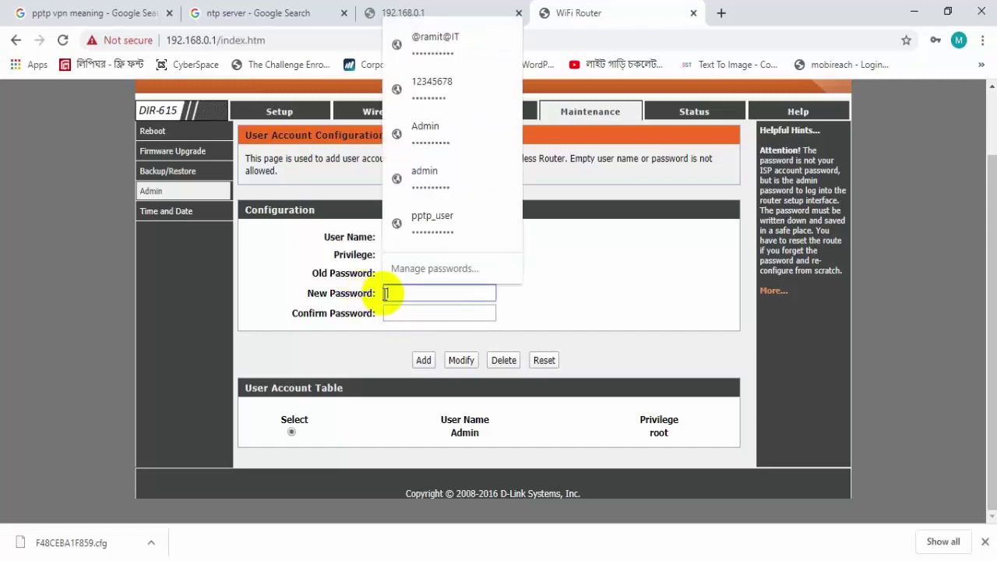
{"action": "type", "text": "admin"}
{"action": "left_click", "coordinate": [387, 312]}
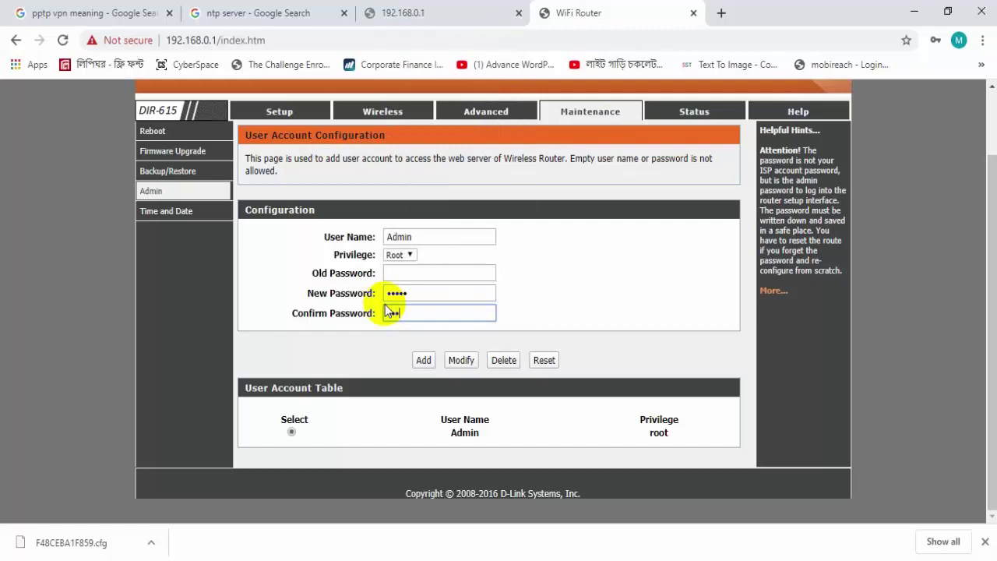
{"action": "type", "text": "admin"}
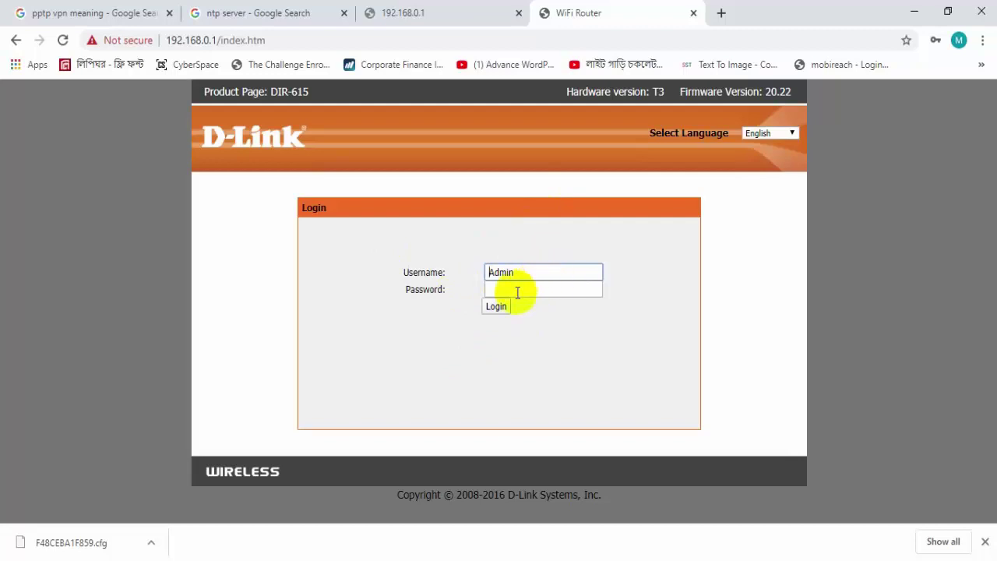
{"action": "left_click", "coordinate": [516, 292]}
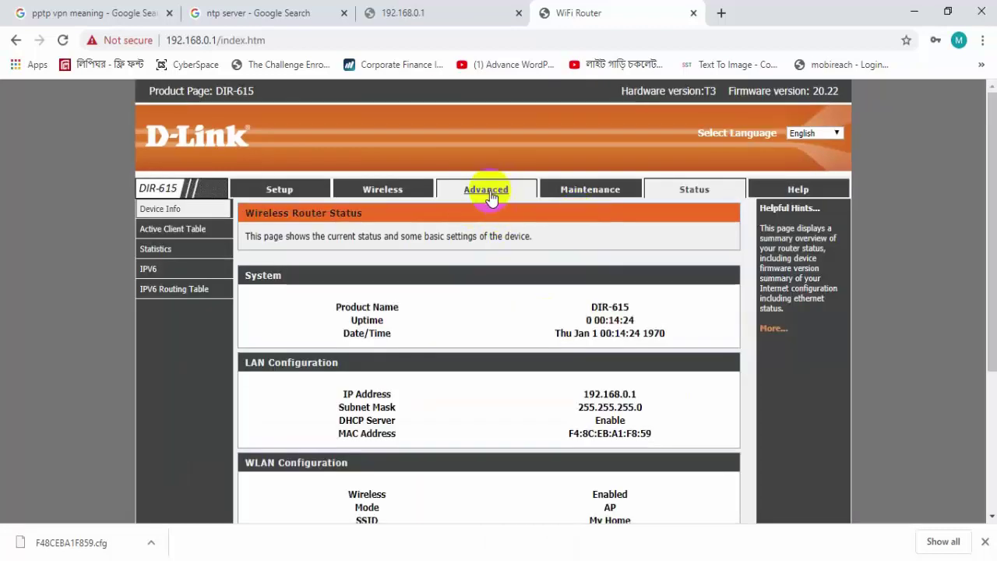
- Navigate through Advanced and Maintenance to the Time and Date settings page
{"action": "left_click", "coordinate": [488, 192]}
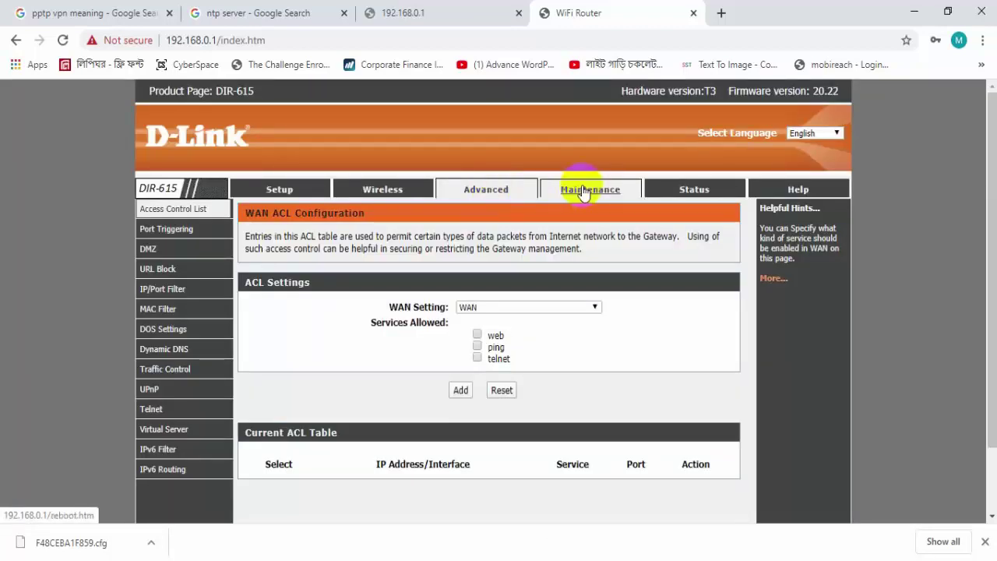
{"action": "left_click", "coordinate": [580, 192]}
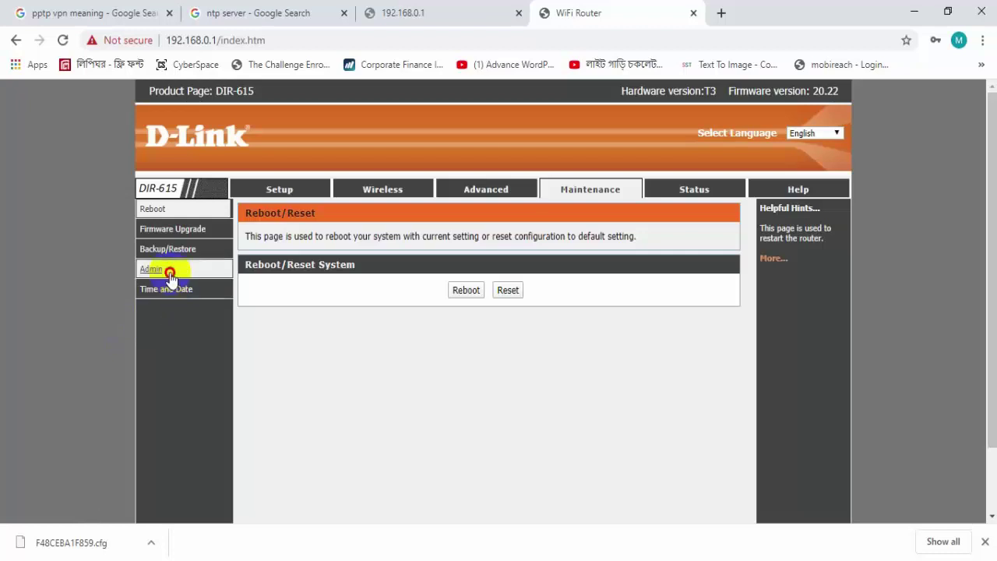
{"action": "left_click", "coordinate": [160, 271]}
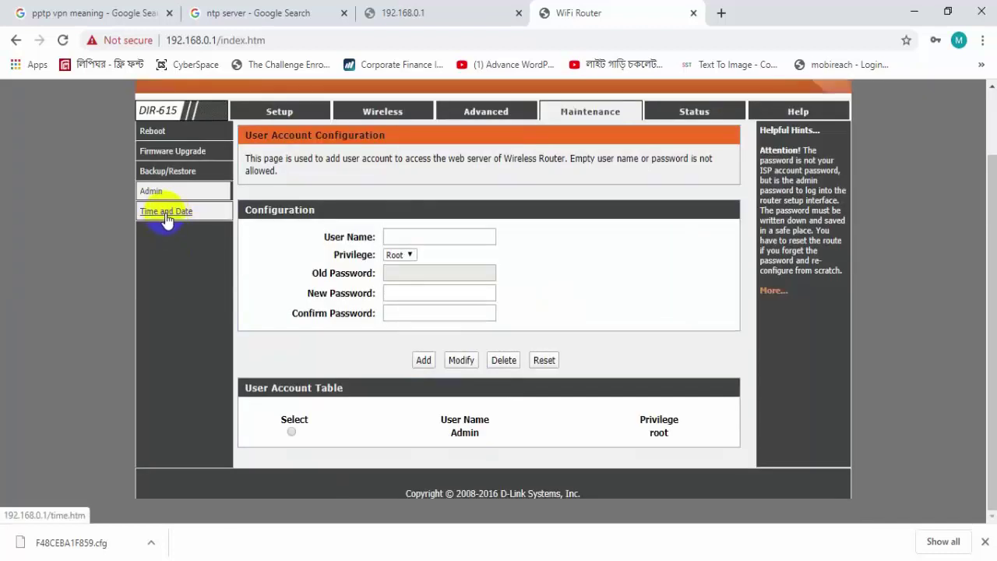
{"action": "left_click", "coordinate": [166, 214]}
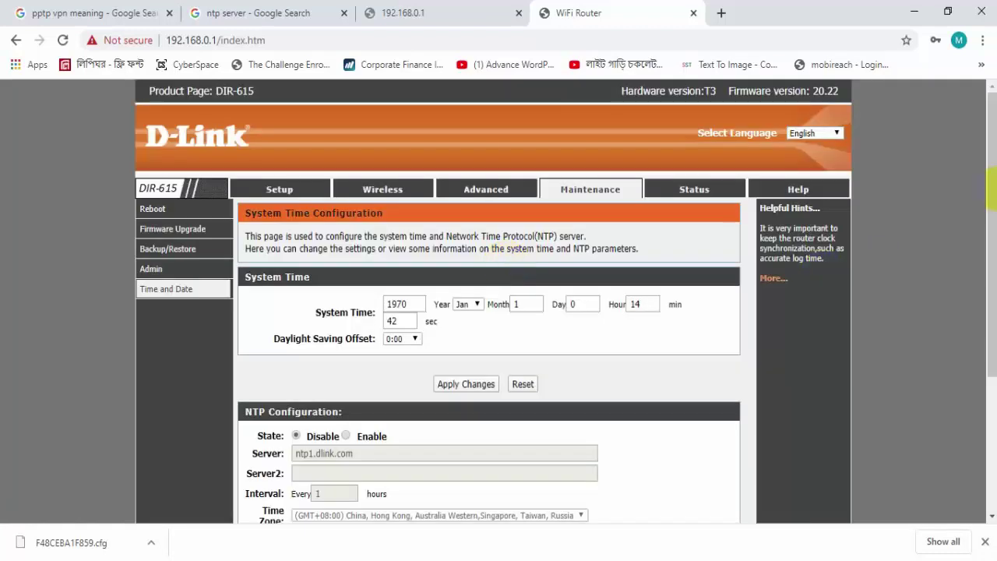
{"action": "left_click_drag", "start_coordinate": [990, 216], "coordinate": [991, 325]}
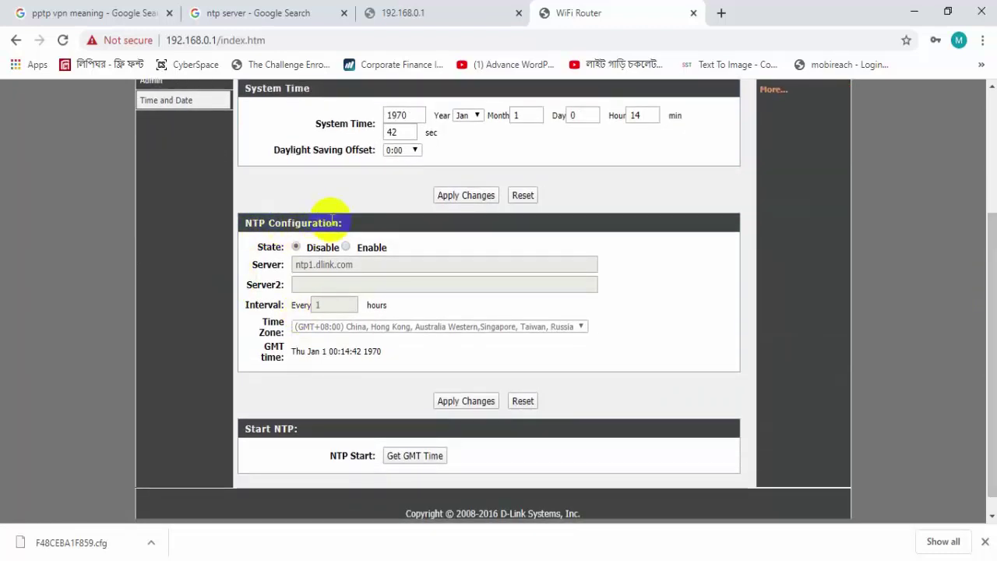
{"action": "double_click", "coordinate": [263, 222]}
{"action": "double_click", "coordinate": [257, 224]}
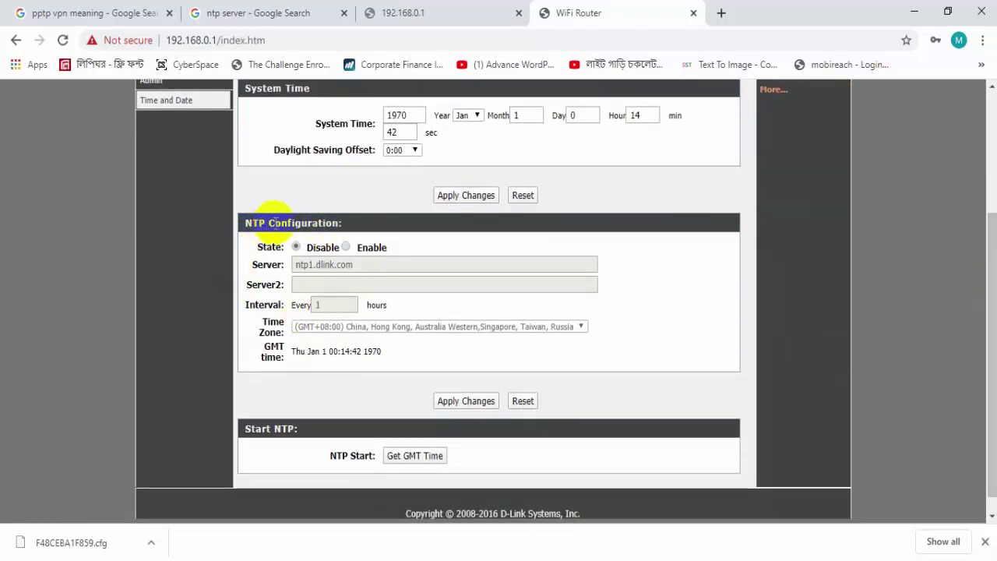
- Enable NTP with the (GMT+06:00) Bangladesh, Russia time zone and apply the changes
{"action": "left_click", "coordinate": [345, 247]}
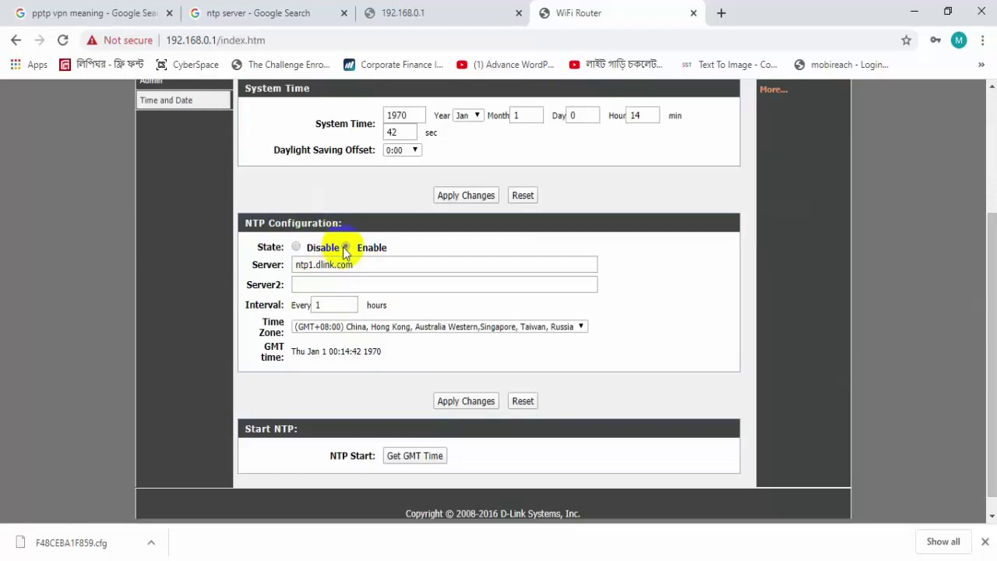
{"action": "left_click", "coordinate": [380, 327]}
{"action": "left_click_drag", "start_coordinate": [584, 429], "coordinate": [584, 502]}
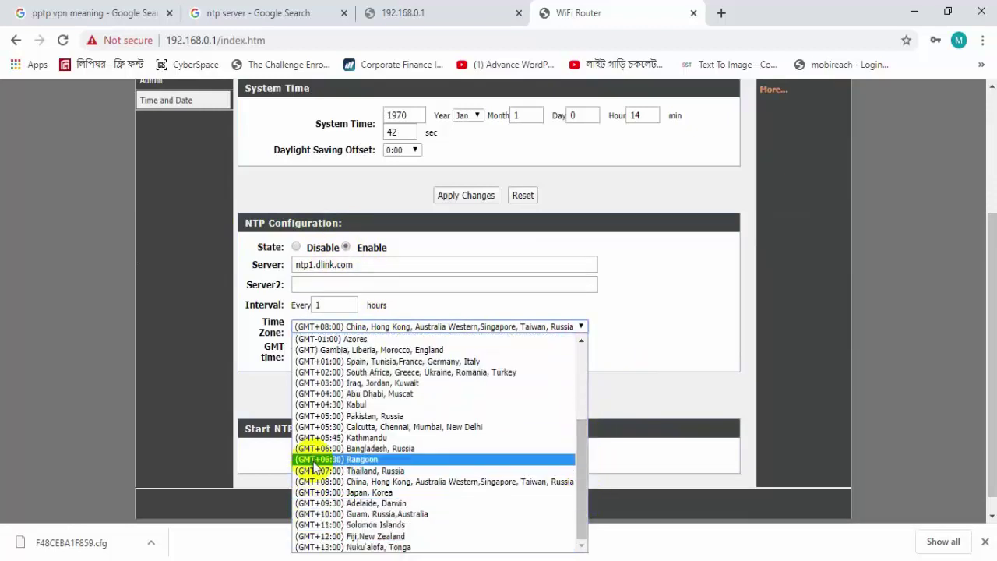
{"action": "left_click", "coordinate": [333, 450]}
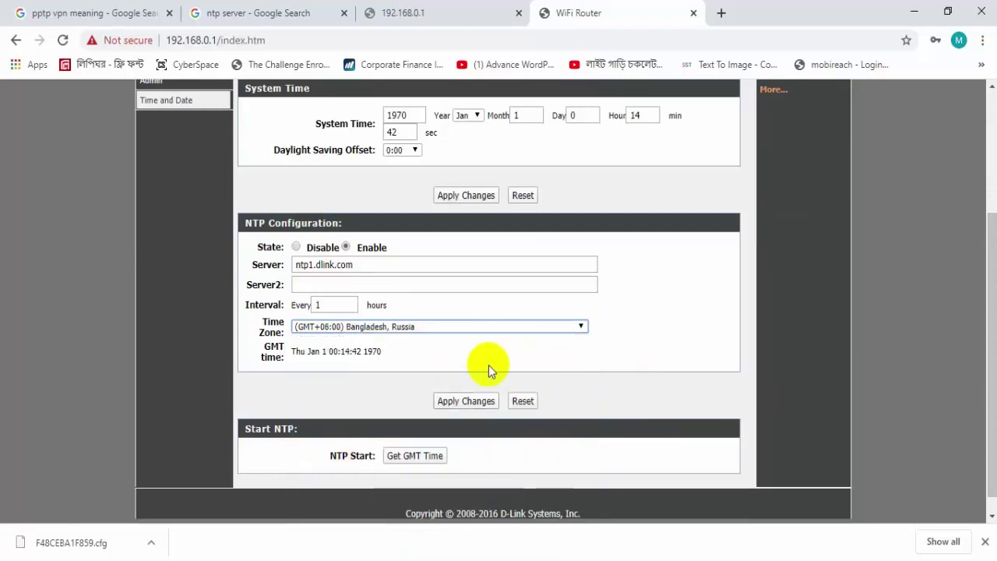
{"action": "left_click", "coordinate": [486, 400]}
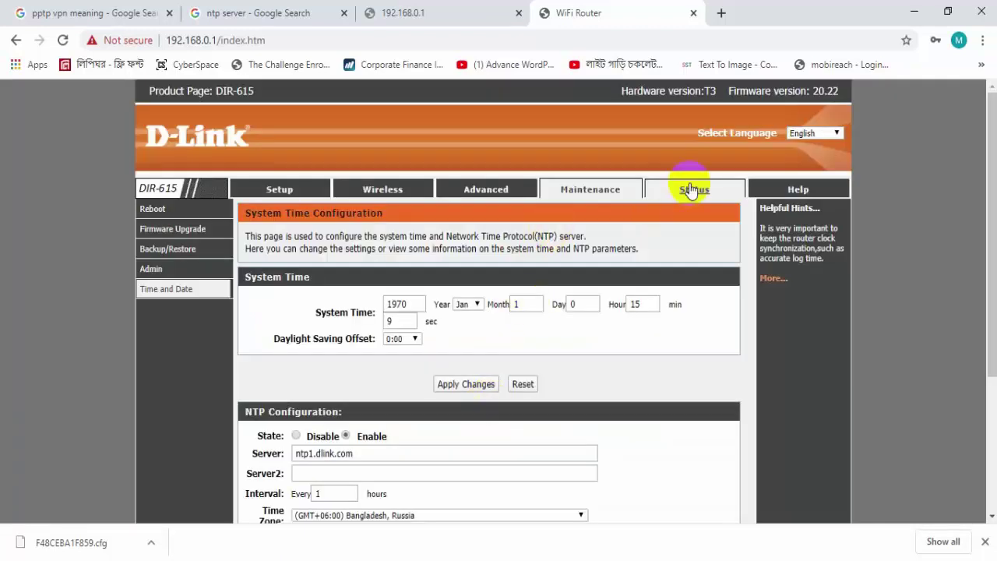
- Open the Status page and highlight the WAN interface entry and its MAC address
{"action": "left_click", "coordinate": [689, 185]}
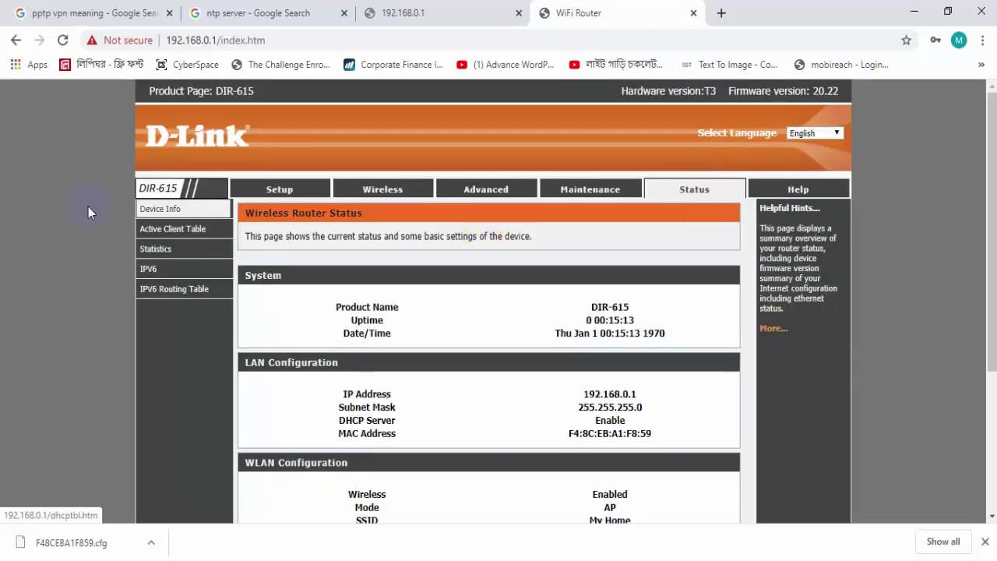
{"action": "scroll", "coordinate": [991, 311], "scroll_direction": "down", "scroll_amount": 3}
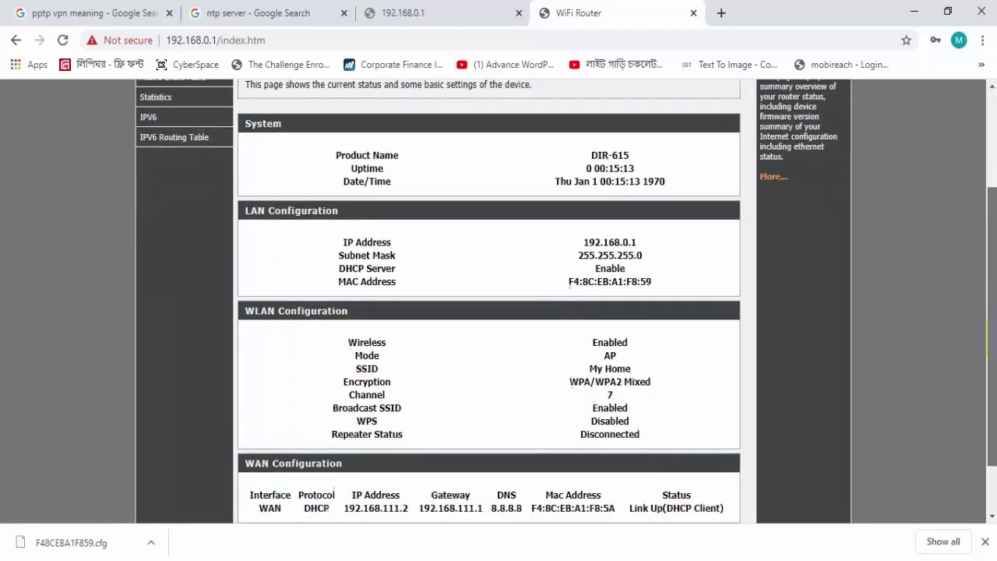
{"action": "scroll", "coordinate": [987, 366], "scroll_direction": "up", "scroll_amount": 1}
{"action": "scroll", "coordinate": [987, 358], "scroll_direction": "down", "scroll_amount": 1}
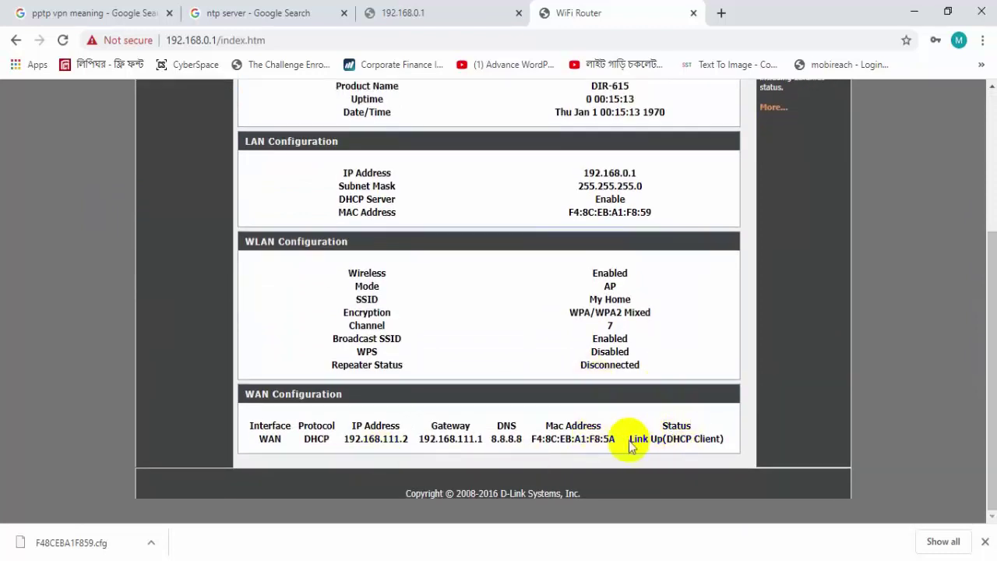
{"action": "left_click_drag", "start_coordinate": [630, 438], "coordinate": [730, 440]}
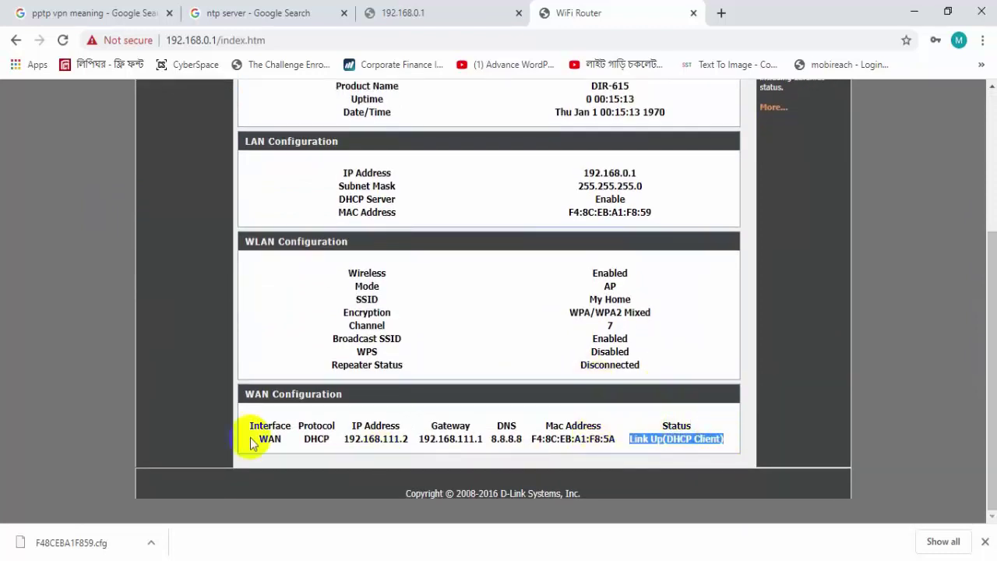
{"action": "left_click_drag", "start_coordinate": [258, 438], "coordinate": [523, 439]}
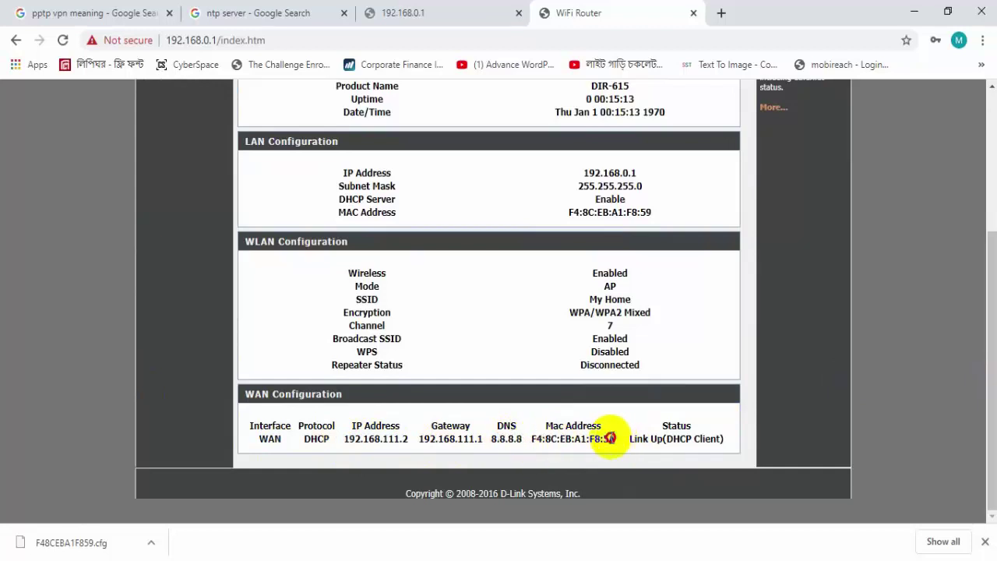
{"action": "left_click_drag", "start_coordinate": [615, 439], "coordinate": [527, 442]}
- Highlight the uptime 0 00:15:13 and the Date/Time value Thu Jan 1 00:15:13 1970
{"action": "scroll", "coordinate": [989, 408], "scroll_direction": "up", "scroll_amount": 3}
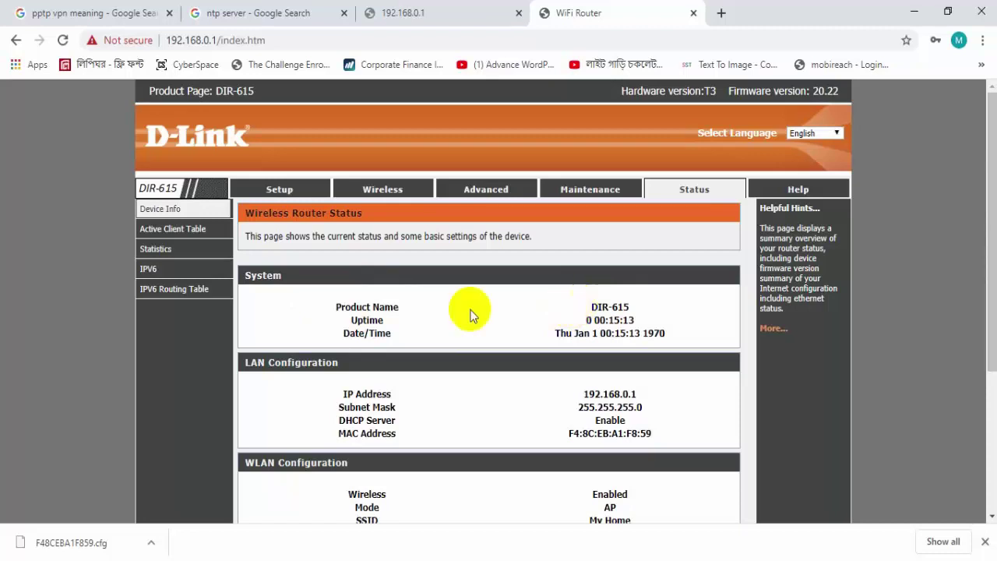
{"action": "mouse_move", "coordinate": [592, 307]}
{"action": "left_mouse_down"}
{"action": "mouse_move", "coordinate": [629, 305]}
{"action": "mouse_move", "coordinate": [643, 320]}
{"action": "left_mouse_up"}
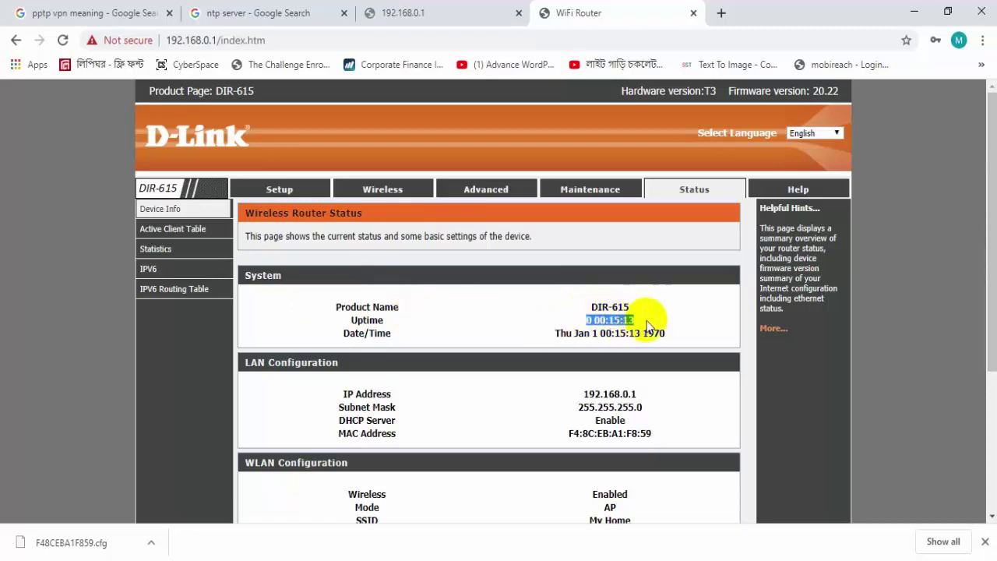
{"action": "left_click_drag", "start_coordinate": [991, 282], "coordinate": [988, 329]}
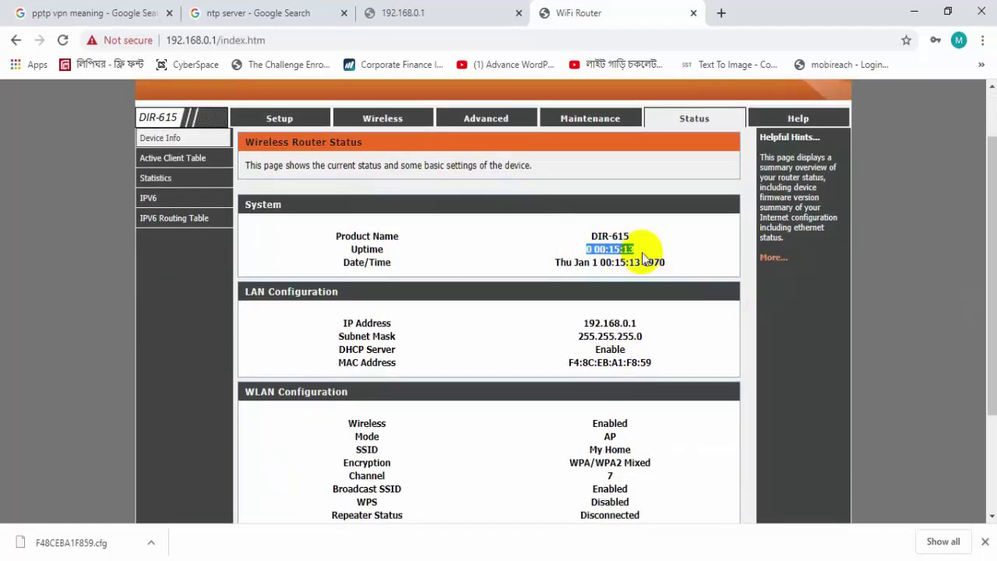
{"action": "left_click", "coordinate": [554, 263]}
{"action": "left_click_drag", "start_coordinate": [550, 262], "coordinate": [654, 262]}
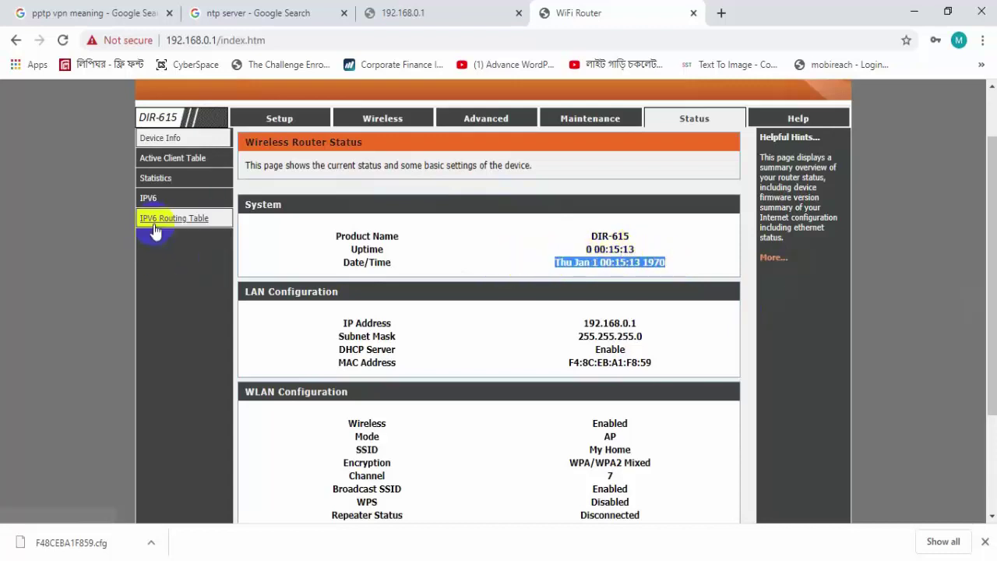
- Set the system date to 2020 Apr 10, apply it, and check it on the Status page
{"action": "left_click", "coordinate": [574, 118]}
{"action": "left_click", "coordinate": [173, 290]}
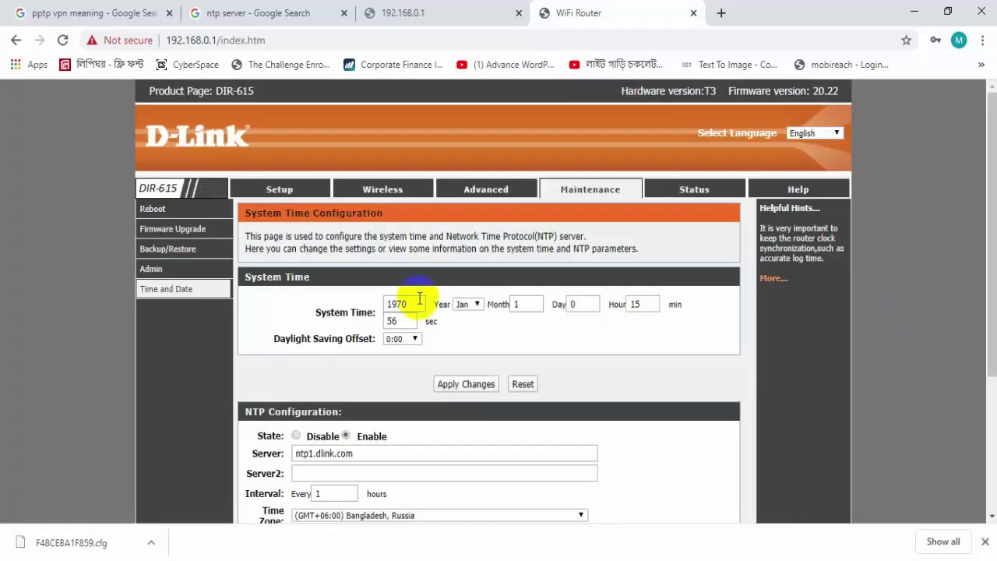
{"action": "left_click_drag", "start_coordinate": [411, 305], "coordinate": [282, 308]}
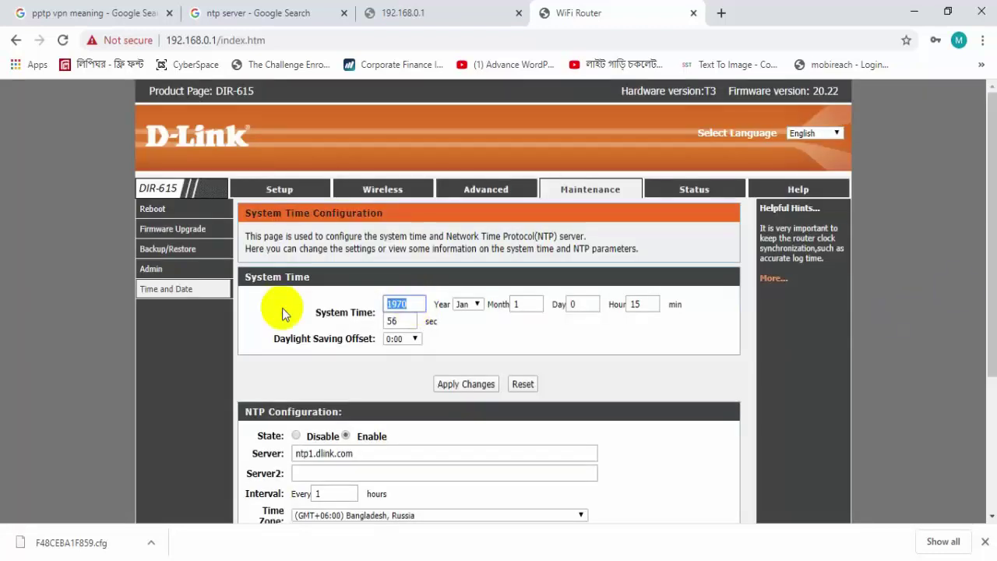
{"action": "type", "text": "2020"}
{"action": "left_click", "coordinate": [471, 304]}
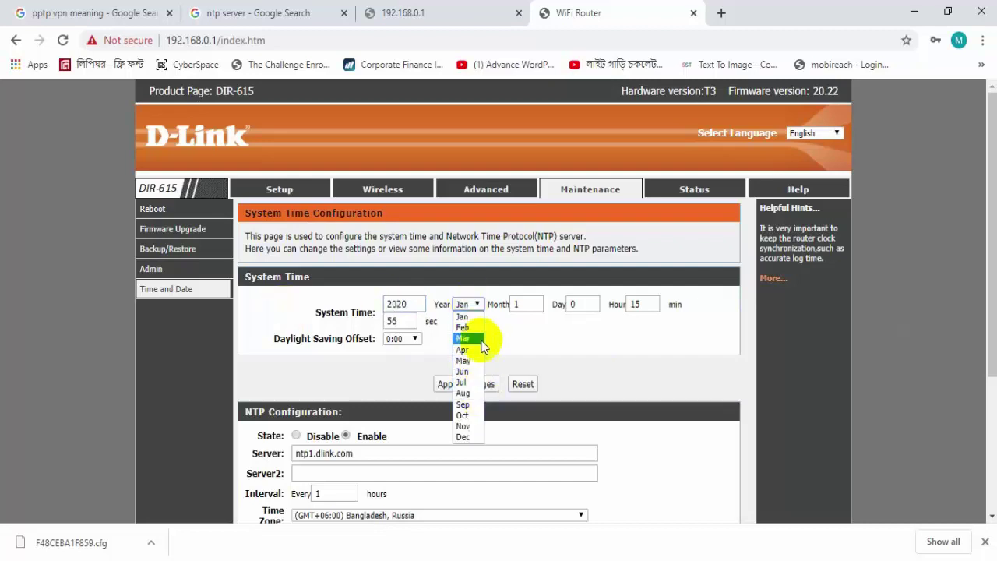
{"action": "left_click", "coordinate": [482, 351]}
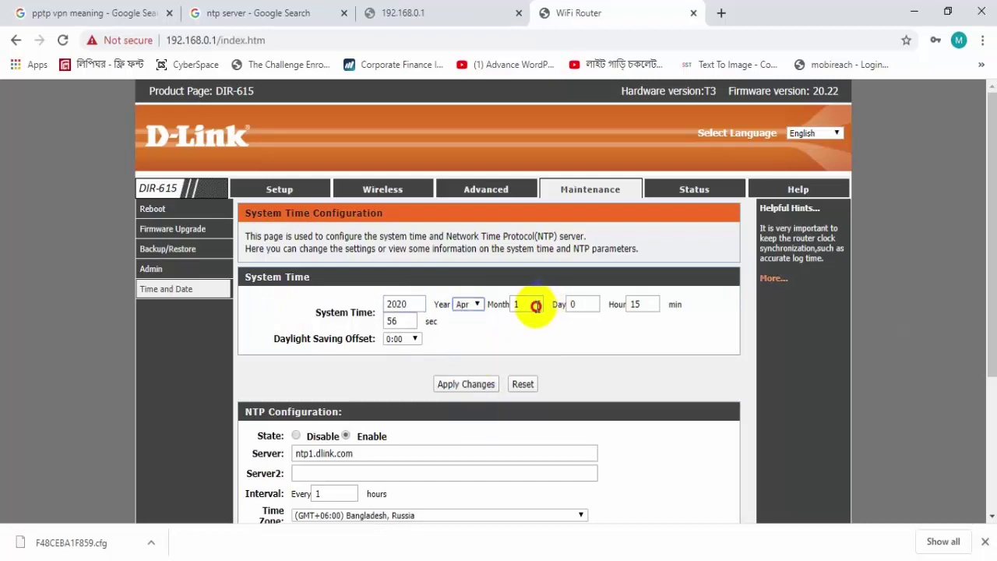
{"action": "left_click", "coordinate": [469, 304]}
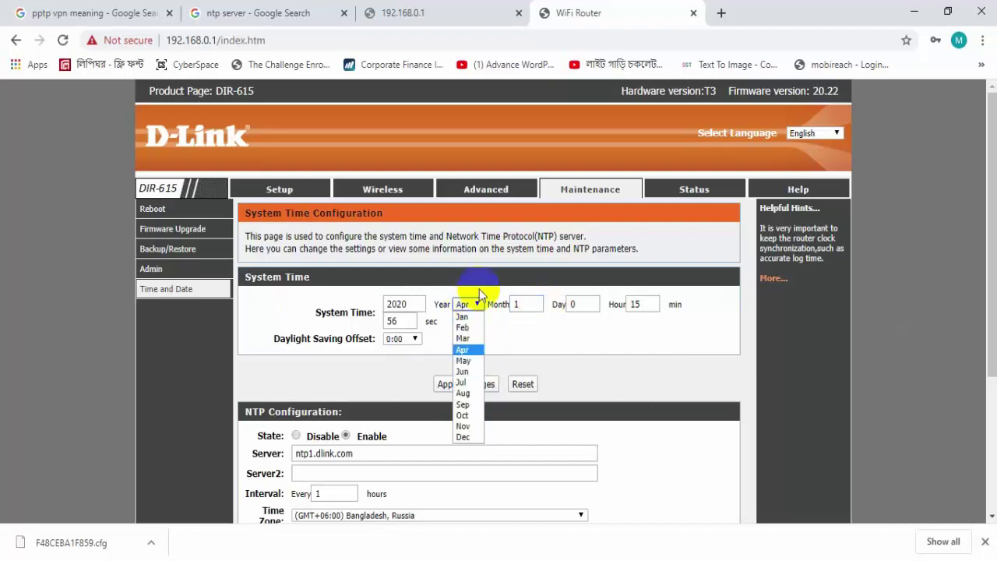
{"action": "double_click", "coordinate": [527, 304]}
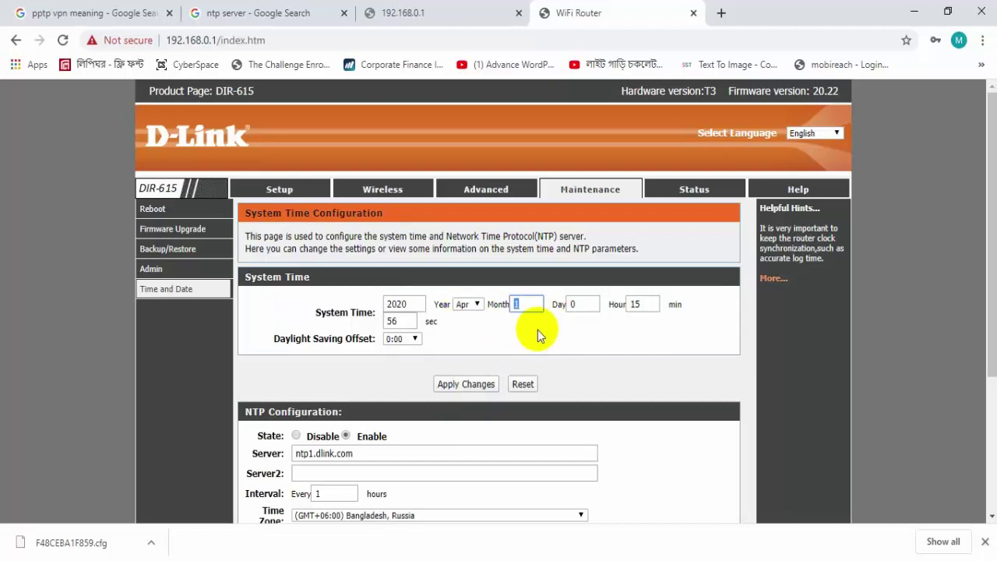
{"action": "type", "text": "10"}
{"action": "left_click", "coordinate": [477, 383]}
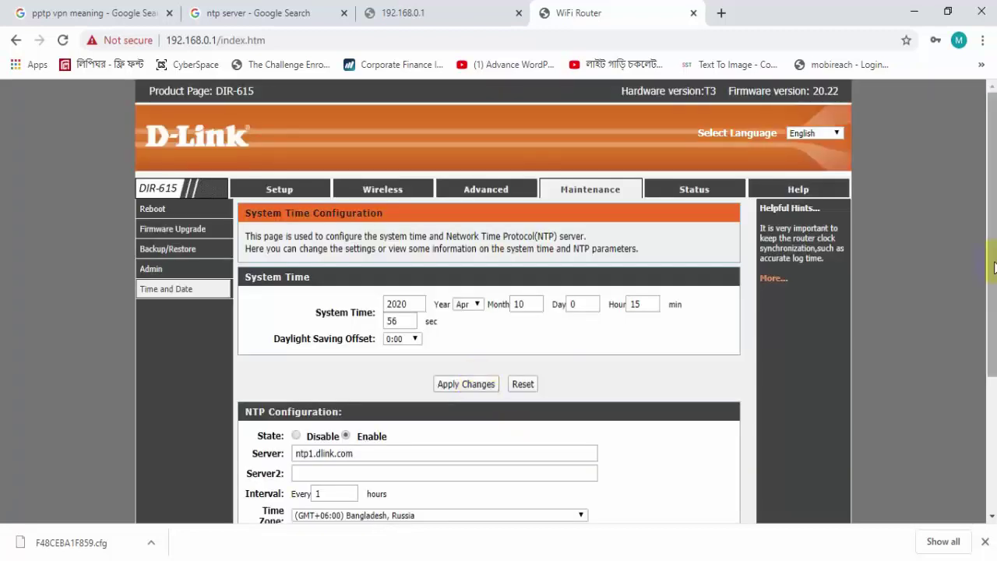
{"action": "mouse_move", "coordinate": [992, 289]}
{"action": "left_mouse_down"}
{"action": "mouse_move", "coordinate": [993, 437]}
{"action": "mouse_move", "coordinate": [993, 304]}
{"action": "left_mouse_up"}
{"action": "left_click", "coordinate": [690, 189]}
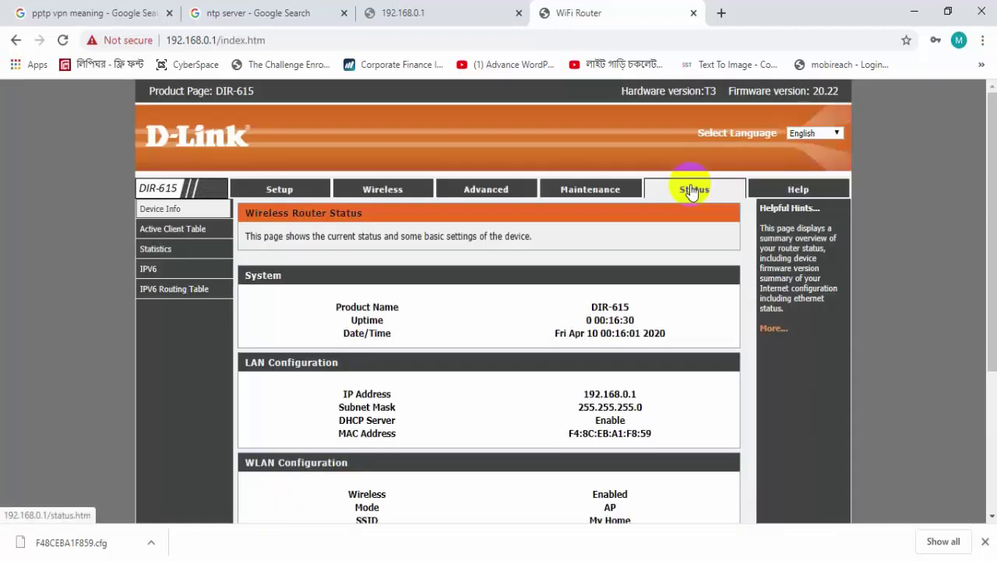
{"action": "left_click_drag", "start_coordinate": [671, 334], "coordinate": [581, 332]}
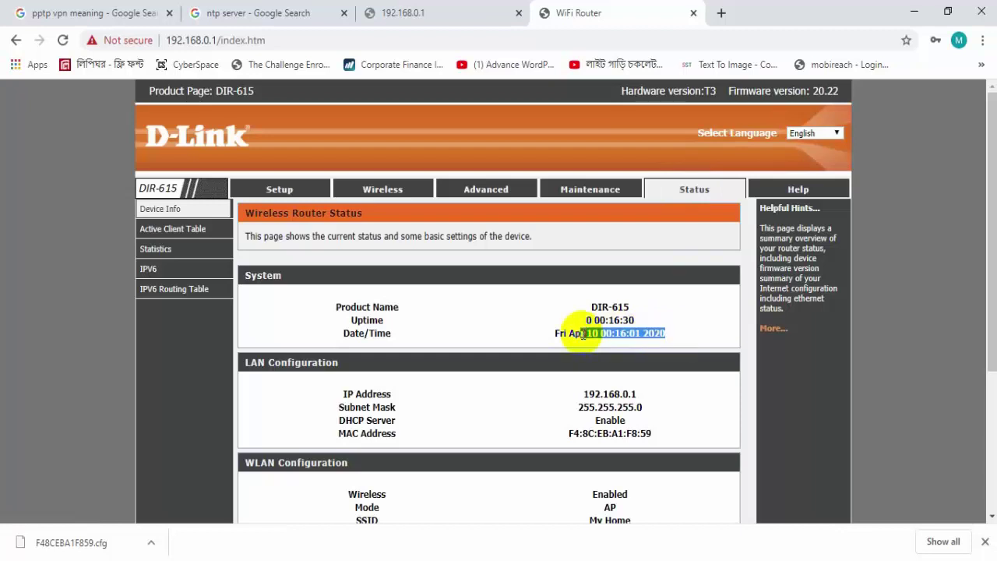
{"action": "left_click_drag", "start_coordinate": [991, 268], "coordinate": [990, 356]}
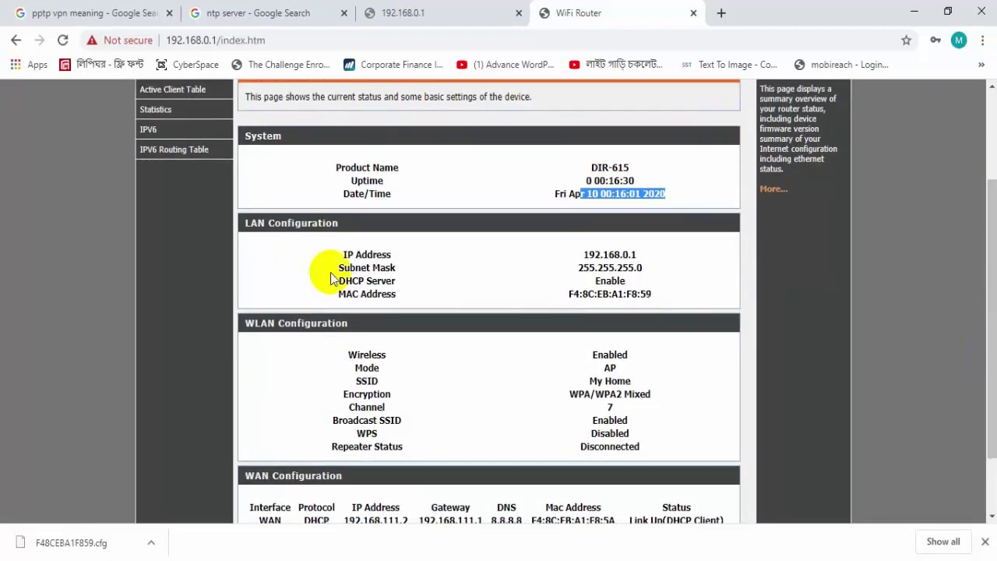
{"action": "left_click_drag", "start_coordinate": [584, 255], "coordinate": [645, 255]}
{"action": "double_click", "coordinate": [584, 267]}
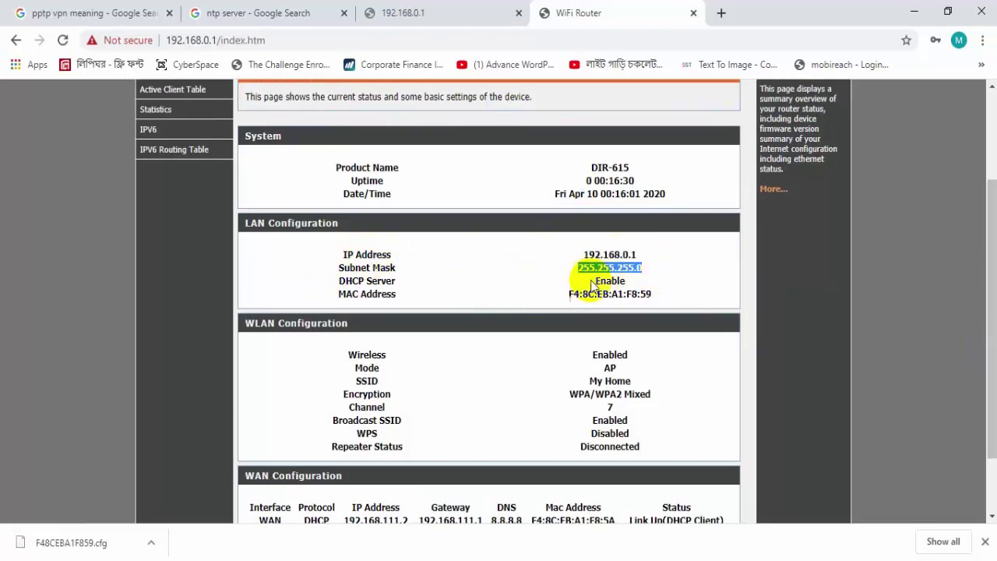
{"action": "left_click_drag", "start_coordinate": [591, 282], "coordinate": [660, 284]}
{"action": "double_click", "coordinate": [609, 446]}
{"action": "scroll", "coordinate": [609, 446], "scroll_direction": "down", "scroll_amount": 1}
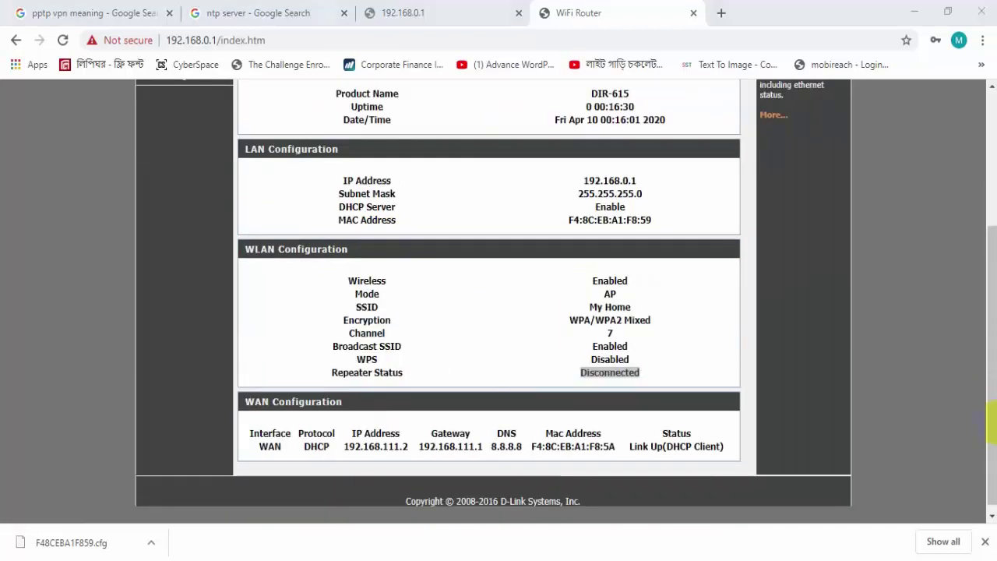
{"action": "left_click_drag", "start_coordinate": [992, 402], "coordinate": [974, 249]}
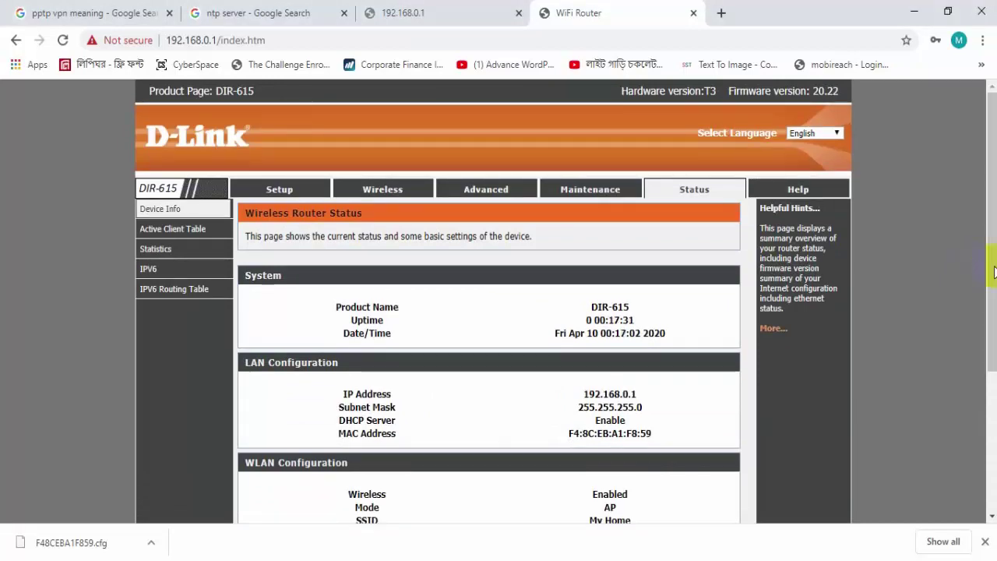
{"action": "mouse_move", "coordinate": [994, 270]}
{"action": "left_mouse_down"}
{"action": "mouse_move", "coordinate": [991, 395]}
{"action": "mouse_move", "coordinate": [992, 289]}
{"action": "left_mouse_up"}
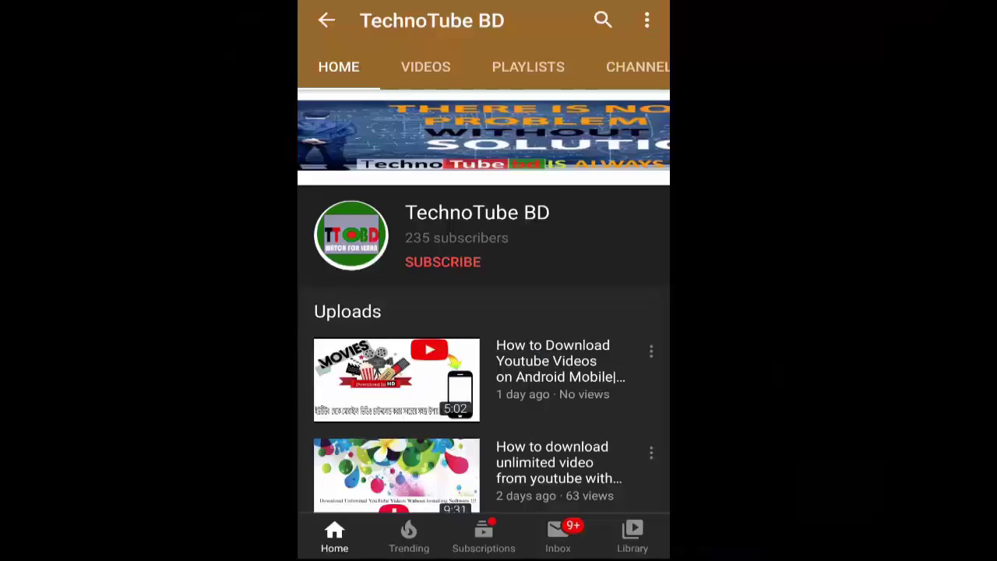
- Subscribe to TechnoTube BD and set its notification bell to All
{"action": "left_click", "coordinate": [442, 262]}
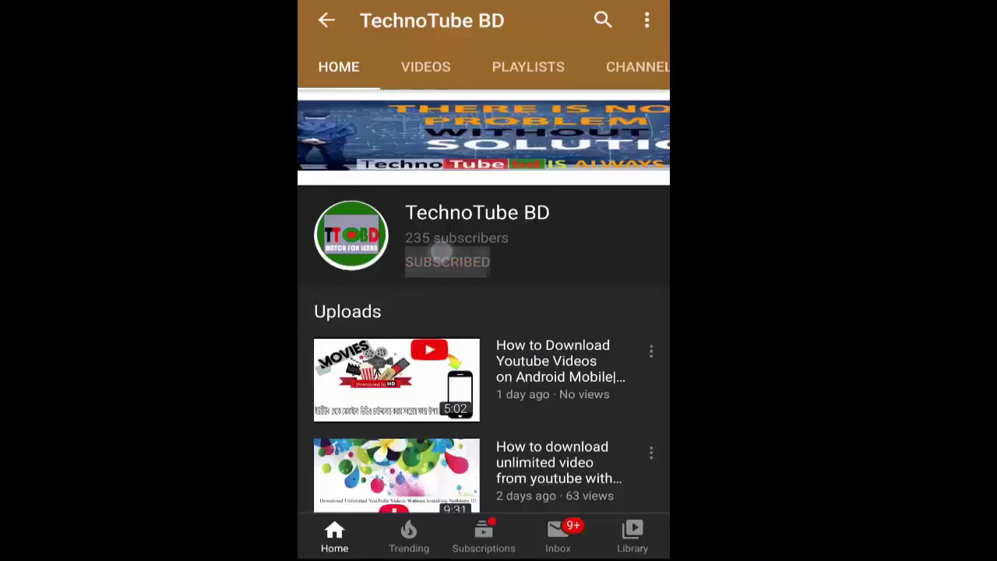
{"action": "left_click", "coordinate": [640, 254]}
{"action": "left_click", "coordinate": [530, 208]}
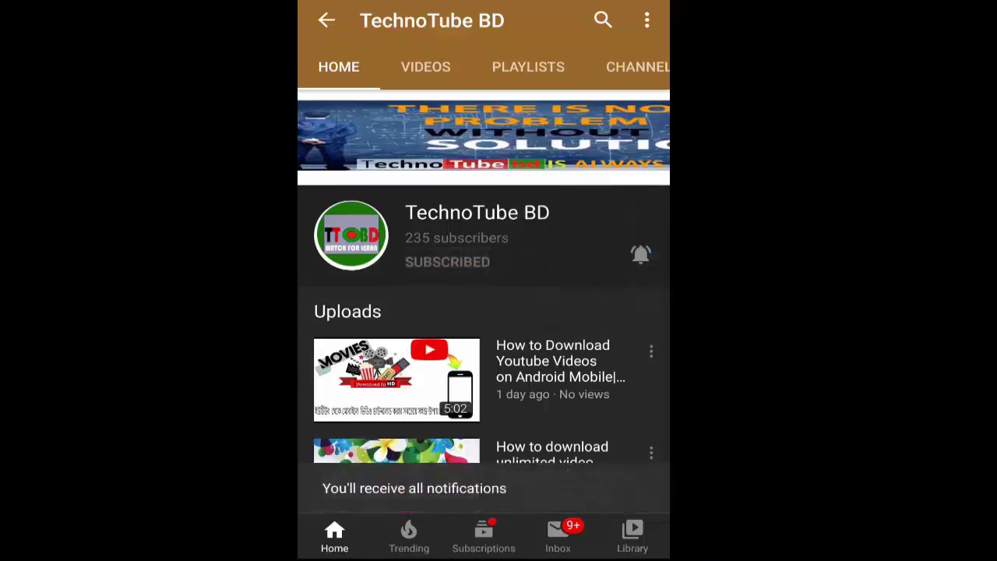